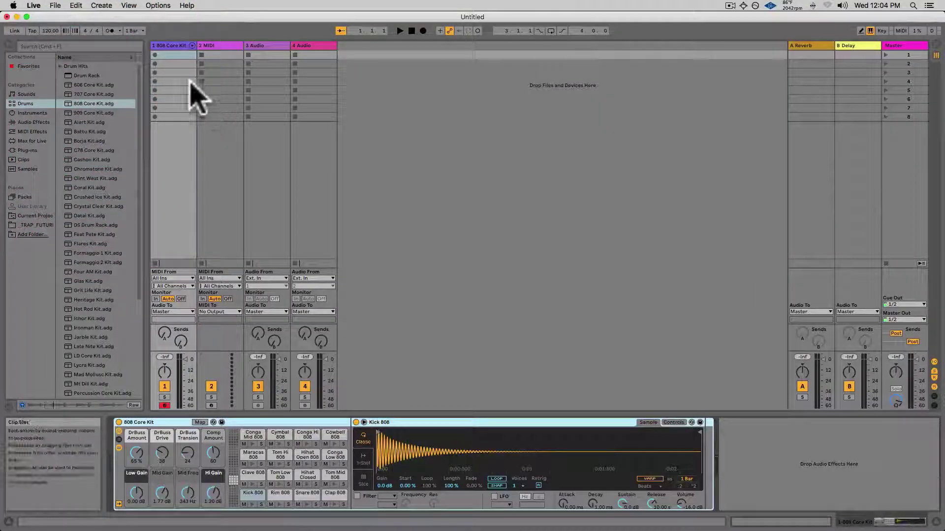
Create a drum clip on 808 Core Kit: Kick 808 on beat 1, Snare and Clap 808 on beats 2 and 4.
{"action": "key", "text": "space"}
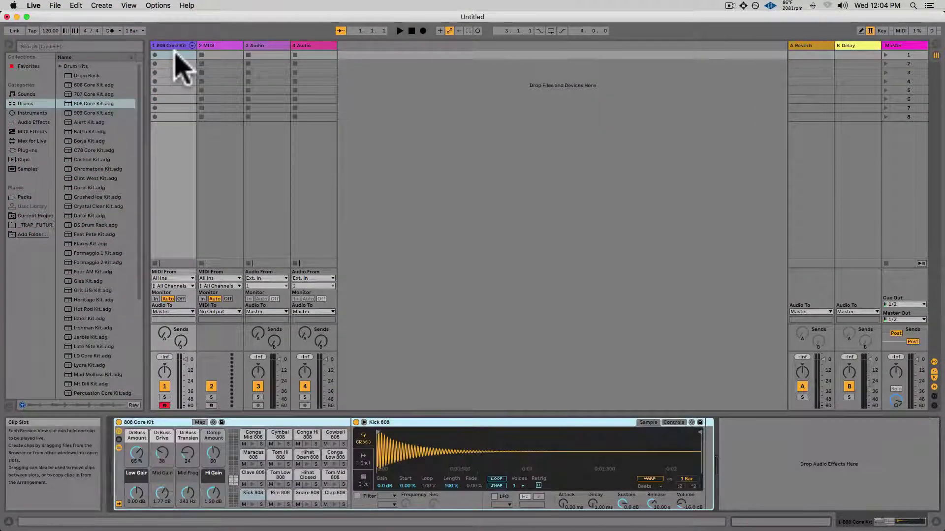
{"action": "double_click", "coordinate": [173, 55]}
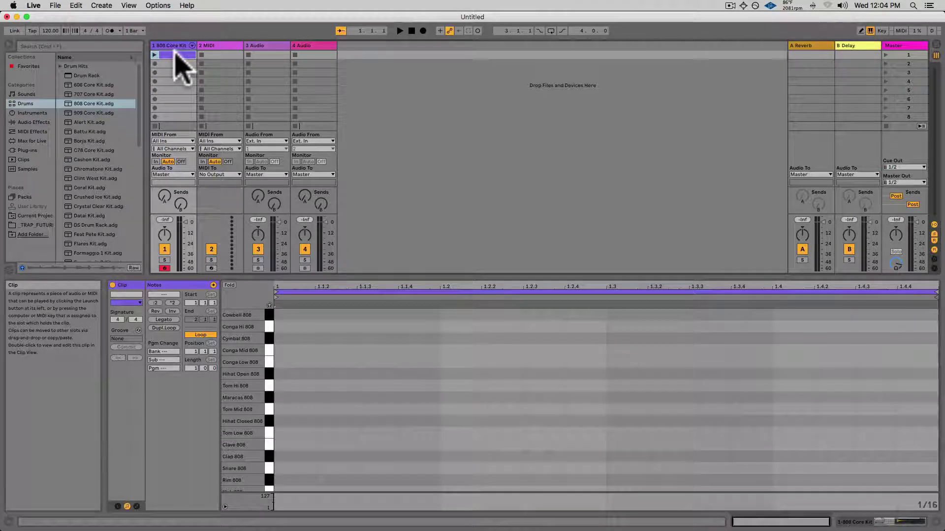
{"action": "scroll", "coordinate": [320, 437], "scroll_direction": "down", "scroll_amount": 1}
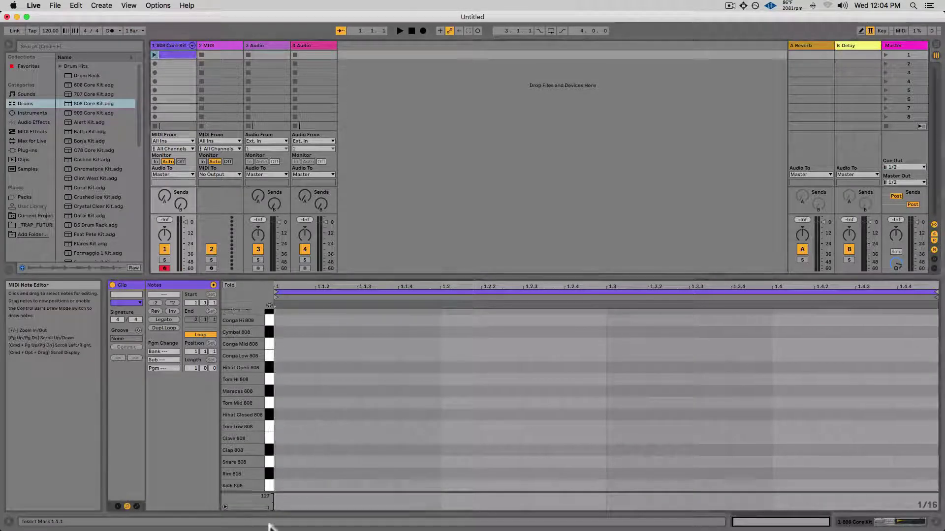
{"action": "double_click", "coordinate": [295, 486]}
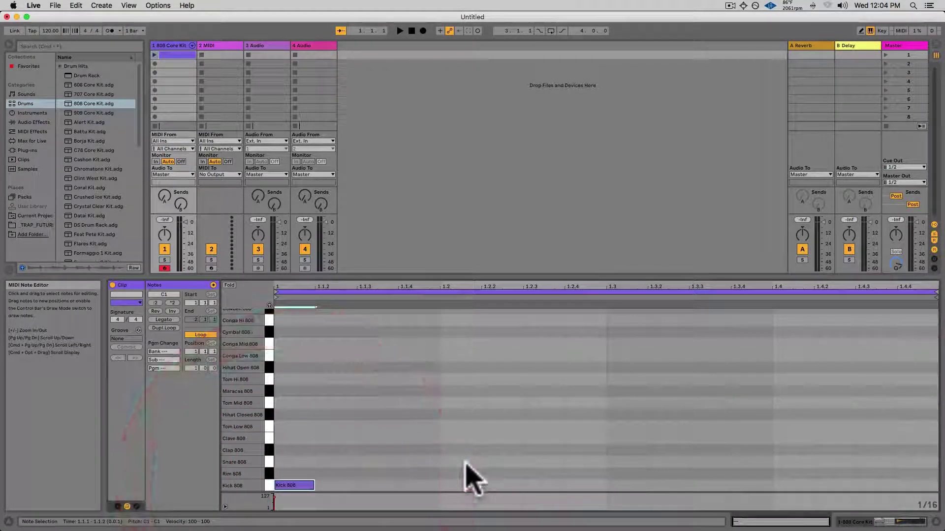
{"action": "double_click", "coordinate": [462, 462]}
{"action": "double_click", "coordinate": [786, 462]}
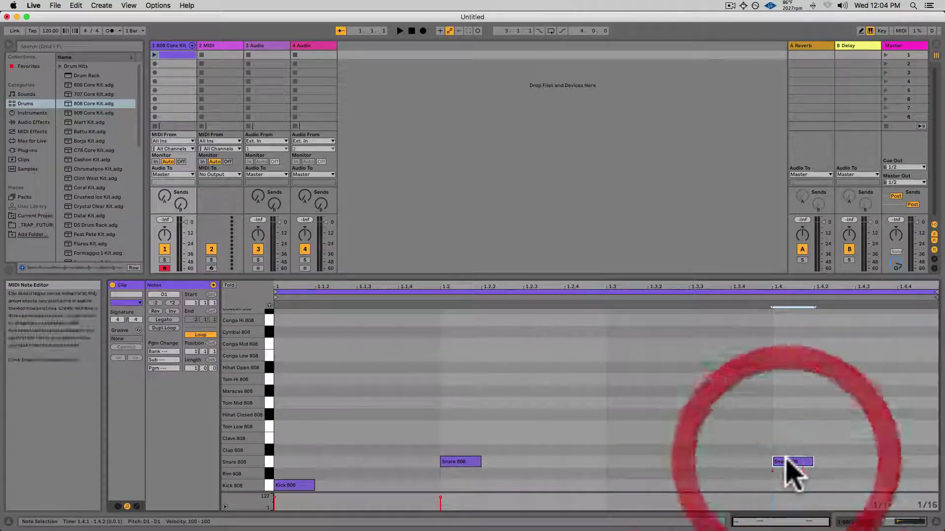
{"action": "double_click", "coordinate": [787, 450]}
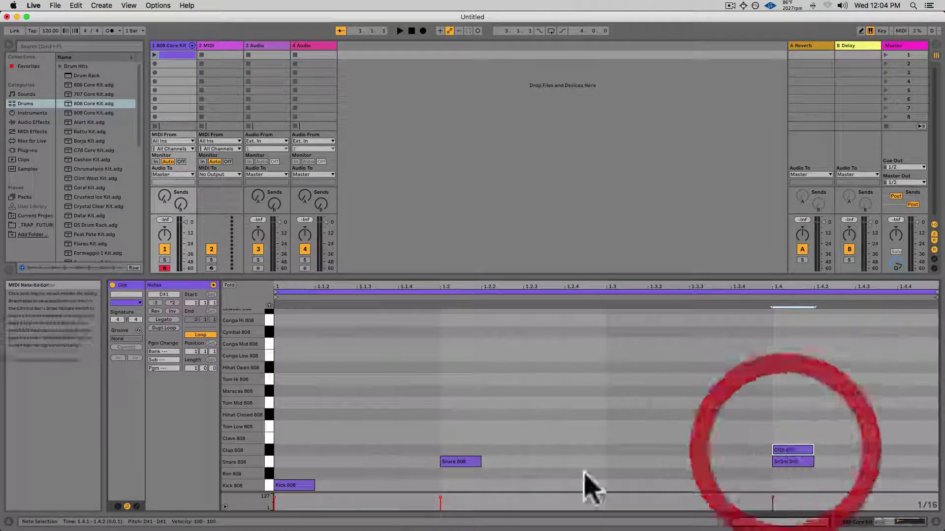
{"action": "double_click", "coordinate": [453, 452]}
{"action": "left_click", "coordinate": [454, 461]}
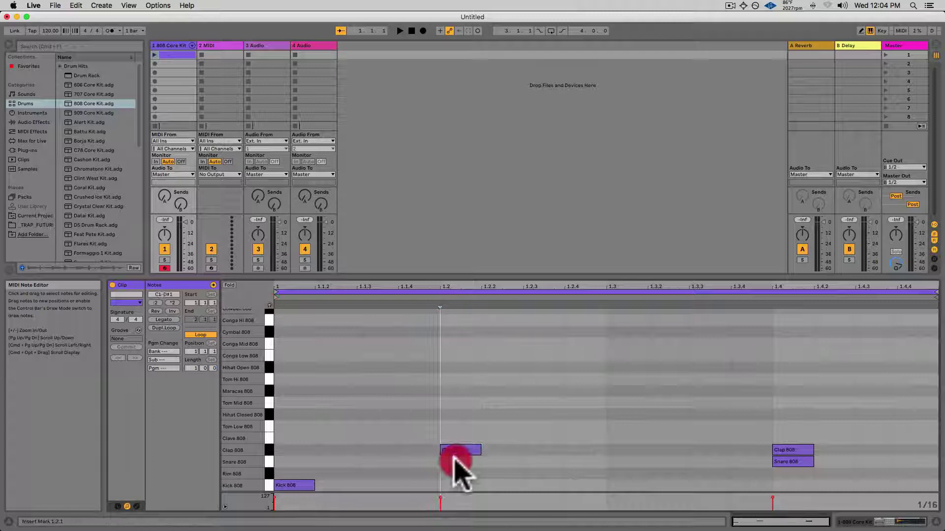
With MIDI Editor Preview on, fill the bar with sixteen hi-hat notes moved to Hihat Closed 808.
{"action": "left_click", "coordinate": [269, 306]}
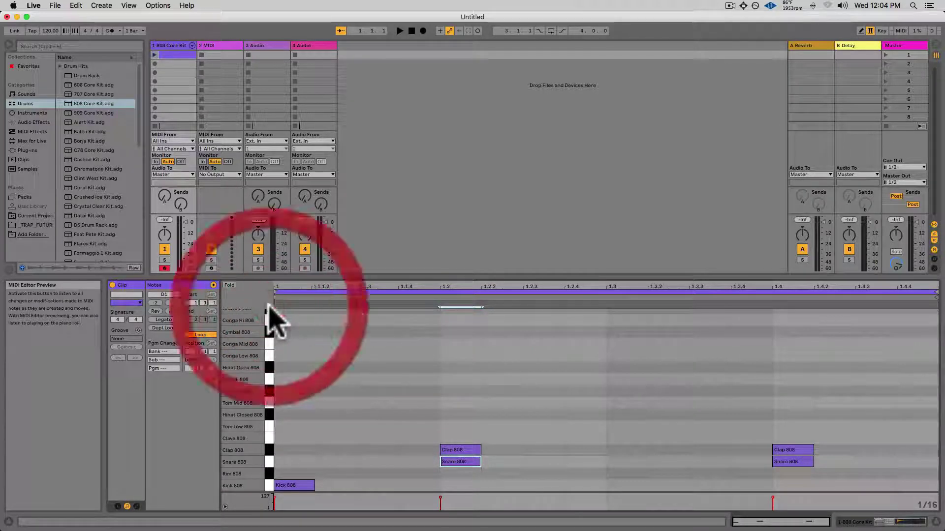
{"action": "double_click", "coordinate": [294, 368]}
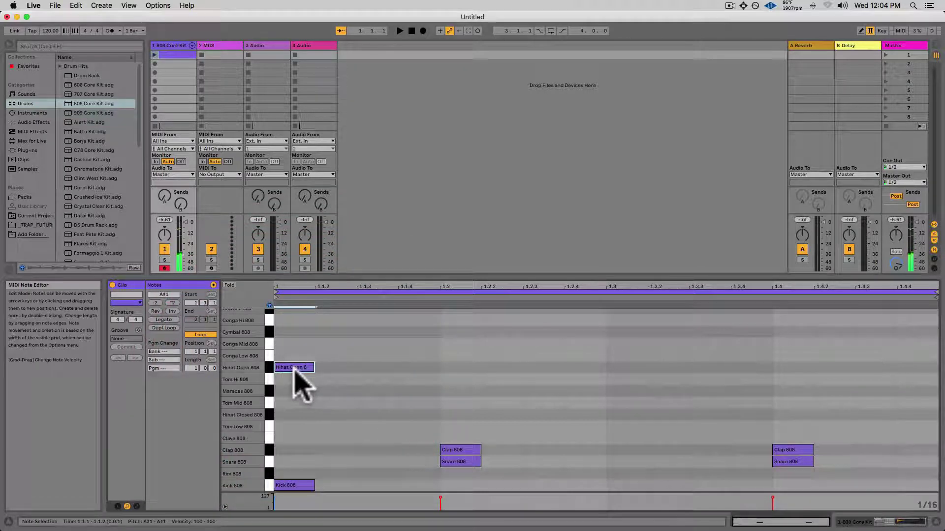
{"action": "key", "text": "super+d"}
{"action": "key", "text": "super+d"}
{"action": "key", "text": "super+d"}
{"action": "key", "text": "super+d"}
{"action": "key", "text": "super+d"}
{"action": "key", "text": "super+d"}
{"action": "key", "text": "super+d"}
{"action": "key", "text": "super+d"}
{"action": "key", "text": "super+d"}
{"action": "key", "text": "super+d"}
{"action": "key", "text": "super+d"}
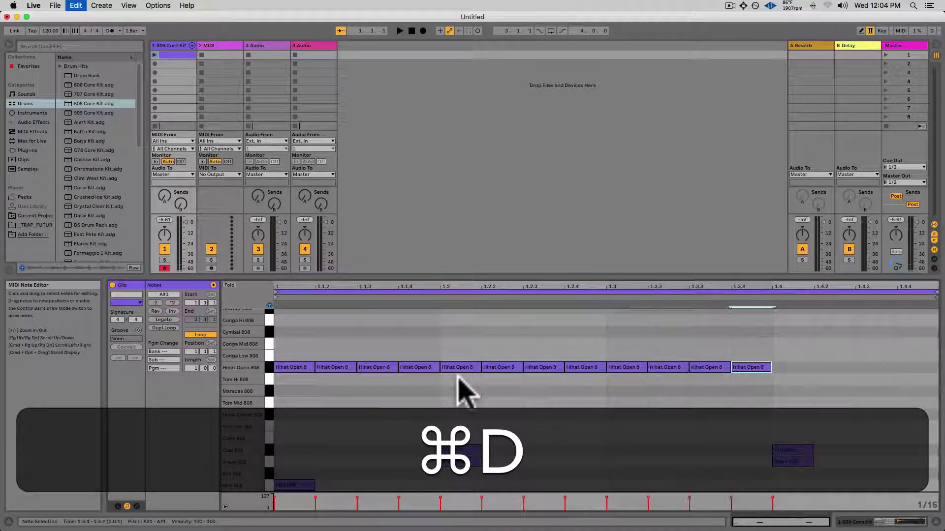
{"action": "key", "text": "super+d"}
{"action": "key", "text": "super+d"}
{"action": "key", "text": "super+d"}
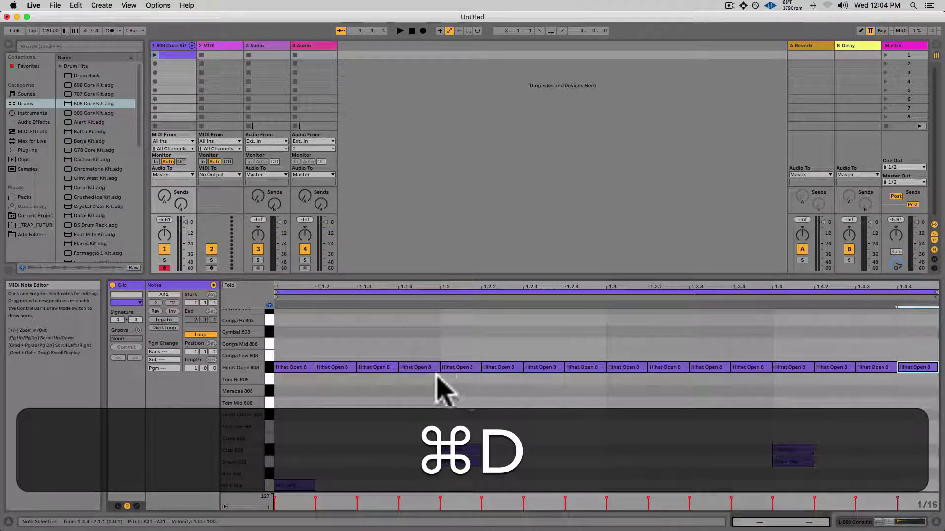
{"action": "left_click", "coordinate": [267, 367]}
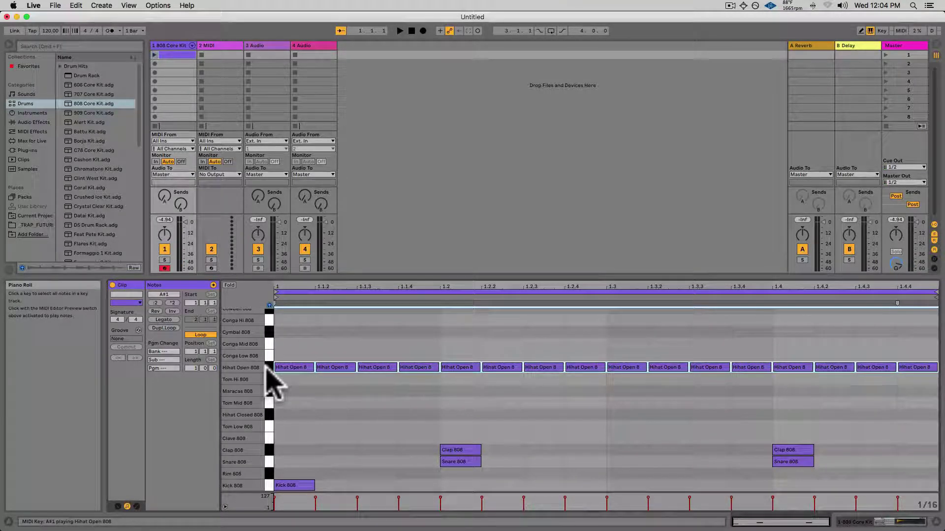
{"action": "key", "text": "Down"}
{"action": "key", "text": "Down"}
{"action": "key", "text": "Down"}
{"action": "key", "text": "Down"}
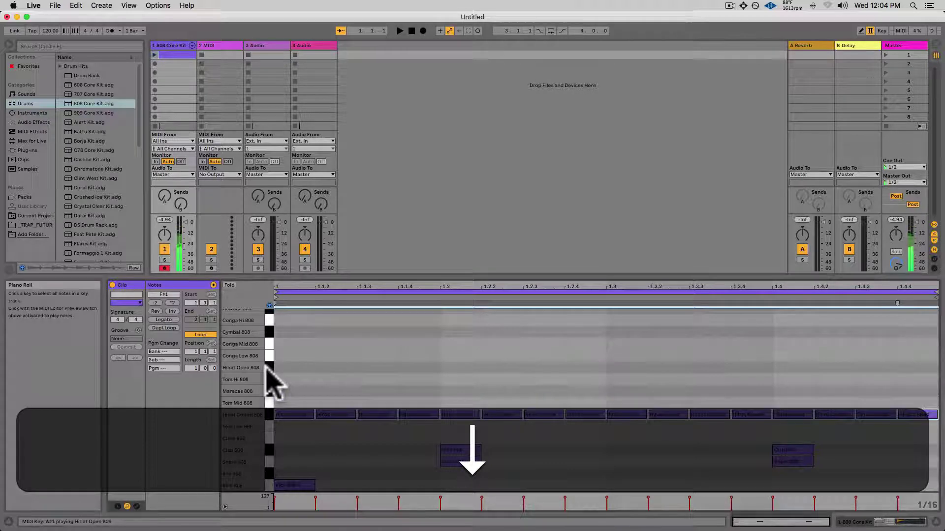
Launch the drum clip and add Kick 808 notes at 1.3.3 and 1.2.3.
{"action": "left_click", "coordinate": [154, 54]}
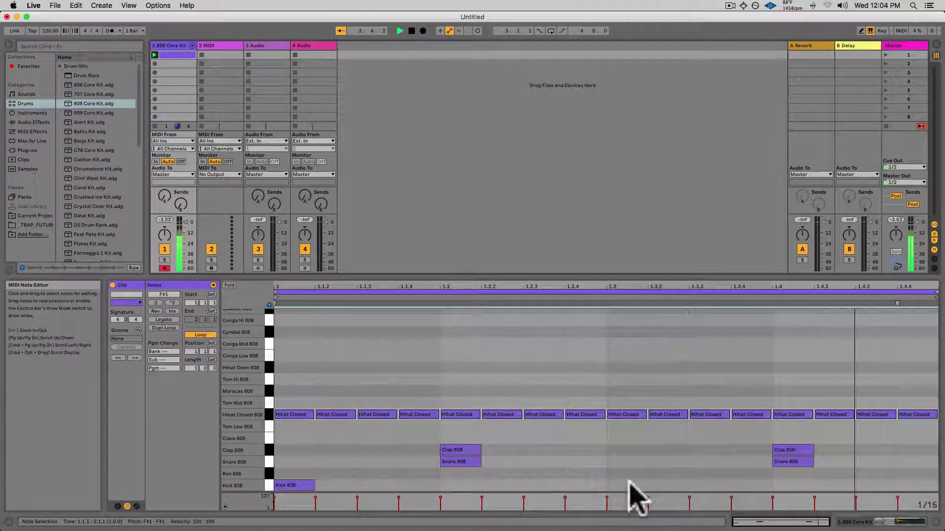
{"action": "double_click", "coordinate": [712, 486]}
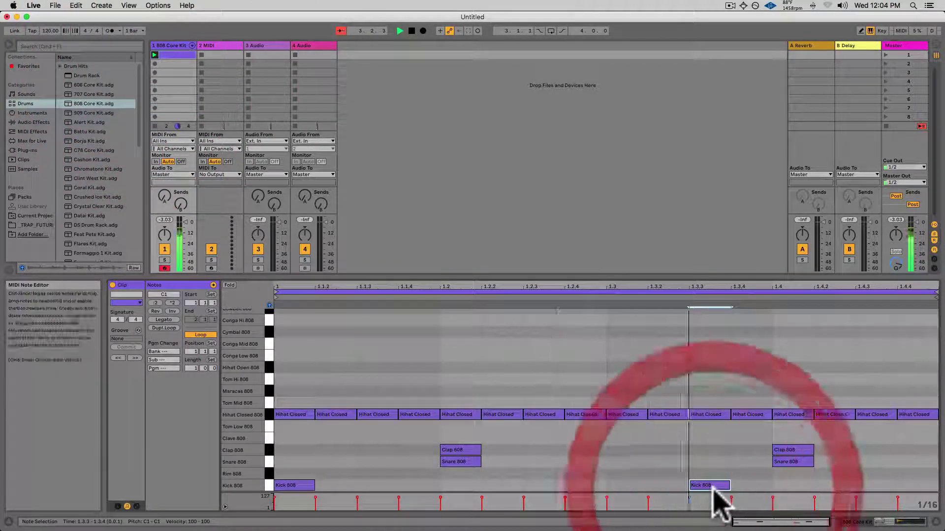
{"action": "double_click", "coordinate": [529, 486]}
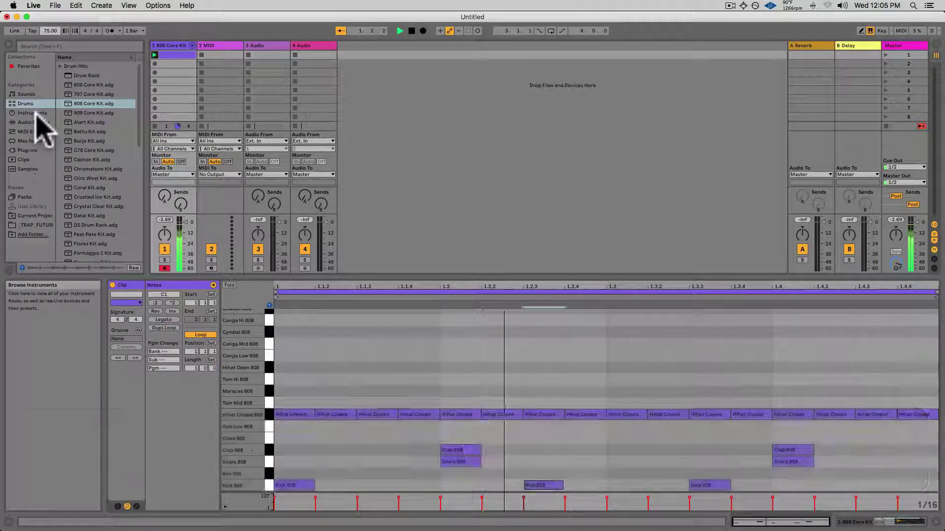
Stop playback and drag Instrument Rack > Synth Keys > Echo Moved Key onto the 2 MIDI track.
{"action": "key", "text": "space"}
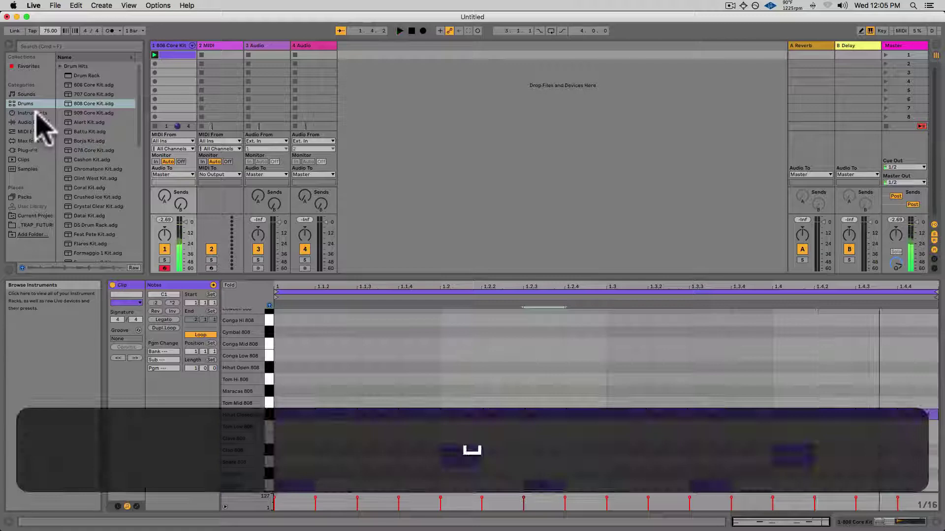
{"action": "left_click", "coordinate": [35, 113]}
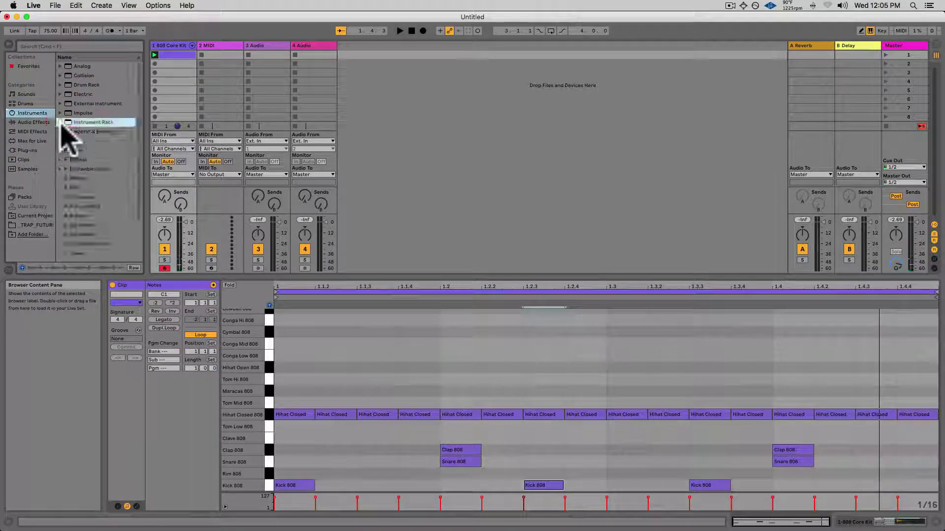
{"action": "left_click", "coordinate": [62, 123]}
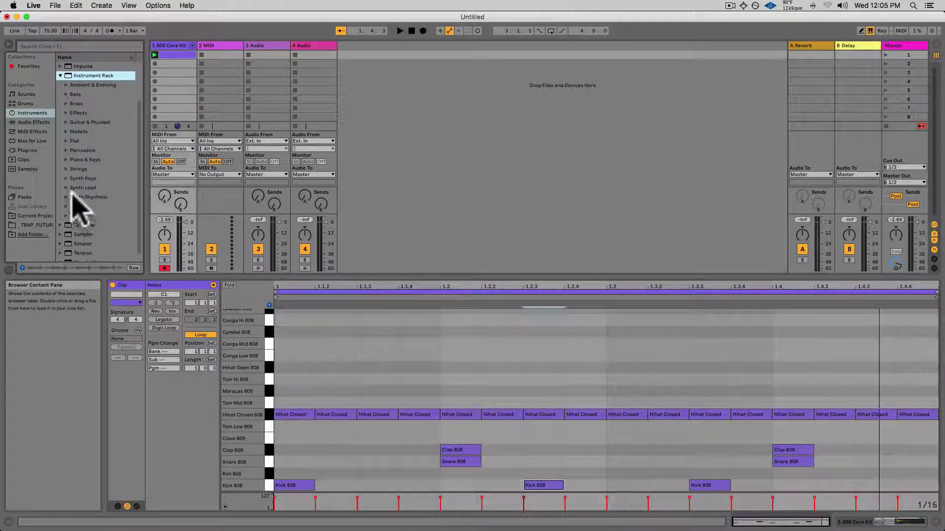
{"action": "left_click", "coordinate": [66, 178]}
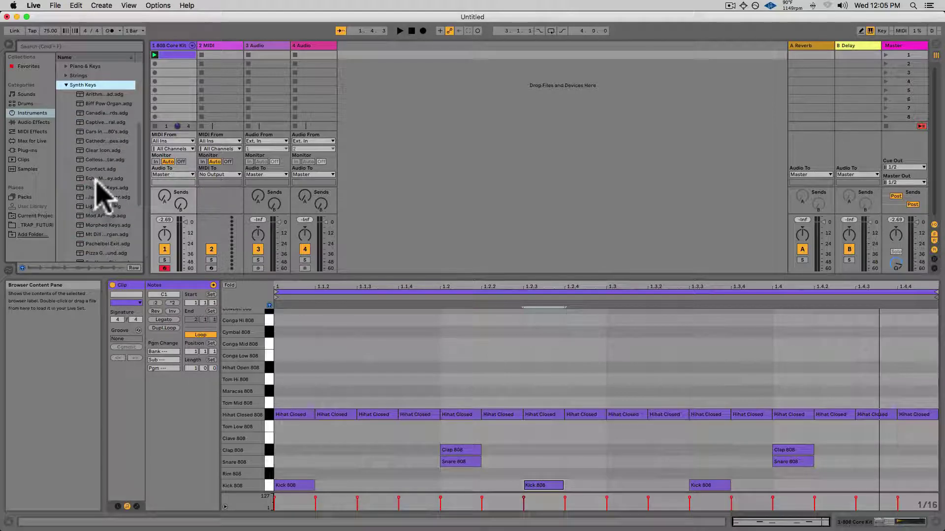
{"action": "left_click", "coordinate": [96, 179]}
{"action": "left_click_drag", "start_coordinate": [97, 184], "coordinate": [224, 48]}
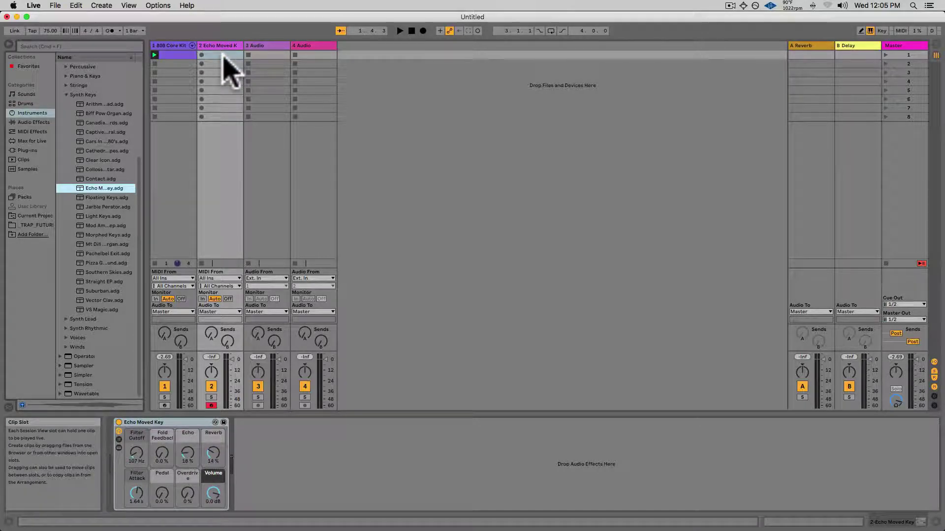
Create a MIDI clip on the Echo Moved Key track and set its loop length to 4 bars.
{"action": "double_click", "coordinate": [224, 55]}
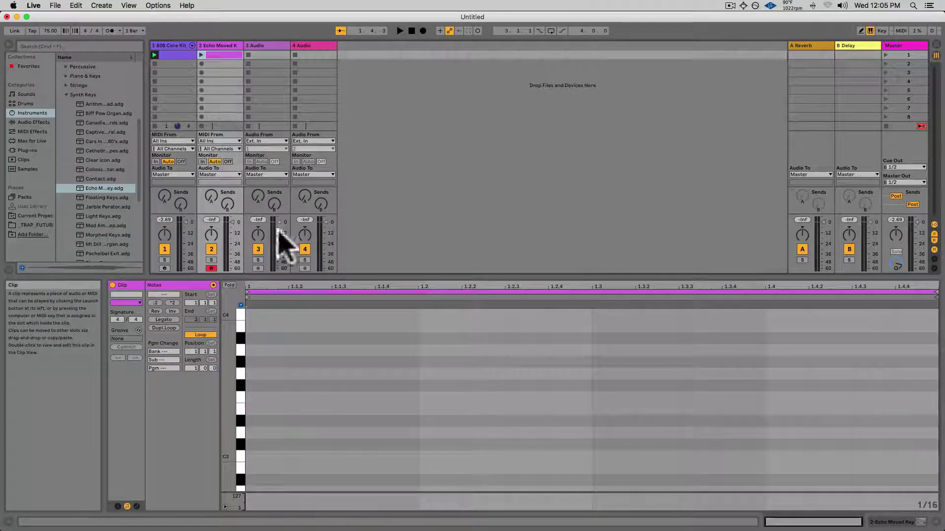
{"action": "scroll", "coordinate": [306, 401], "scroll_direction": "down", "scroll_amount": 4}
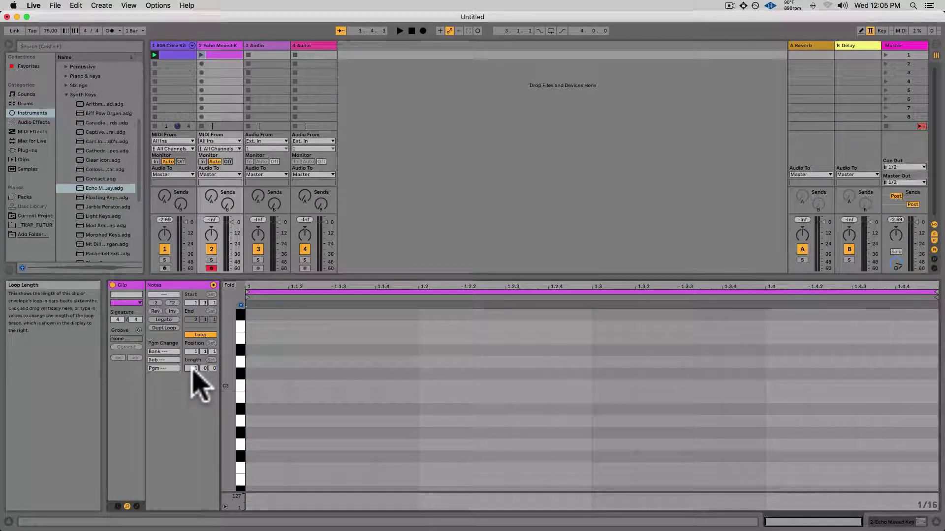
{"action": "type", "text": "4"}
{"action": "key", "text": "shift+Return"}
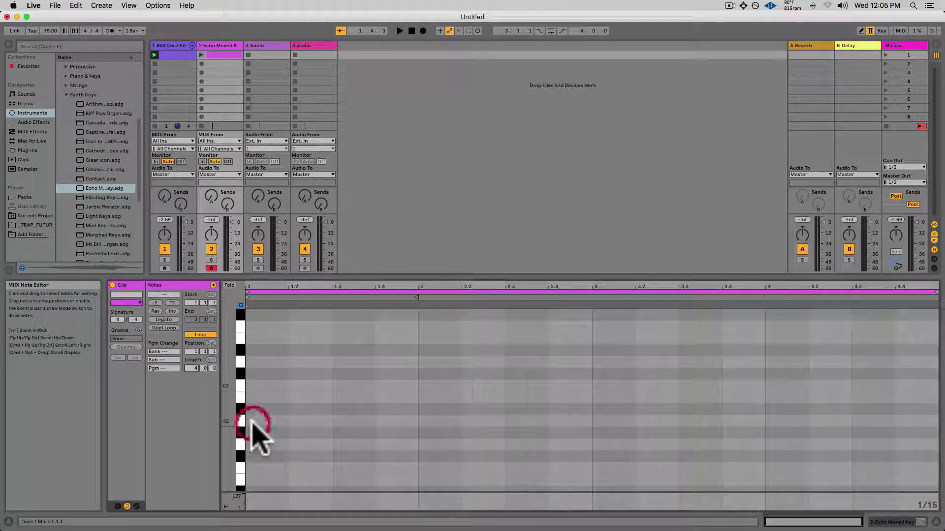
Draw a one-bar A2 note, copy it up to C3, E3 and G3, and select all four.
{"action": "double_click", "coordinate": [249, 422]}
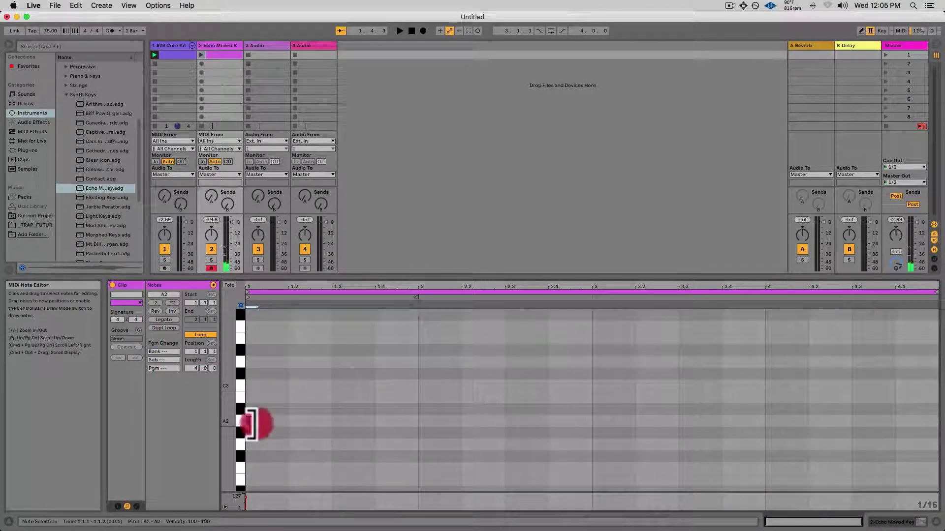
{"action": "left_click_drag", "start_coordinate": [251, 423], "coordinate": [417, 423]}
{"action": "key", "text": "alt"}
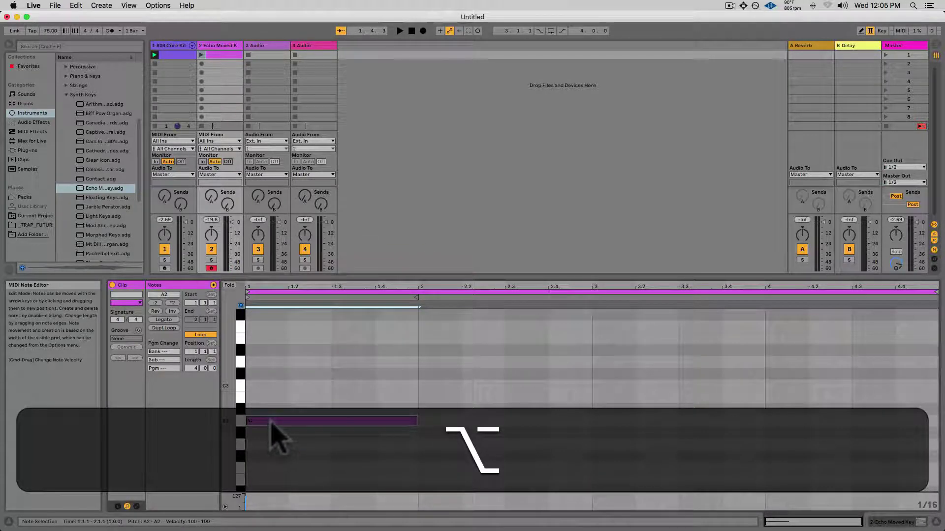
{"action": "left_click_drag", "start_coordinate": [269, 422], "coordinate": [269, 339]}
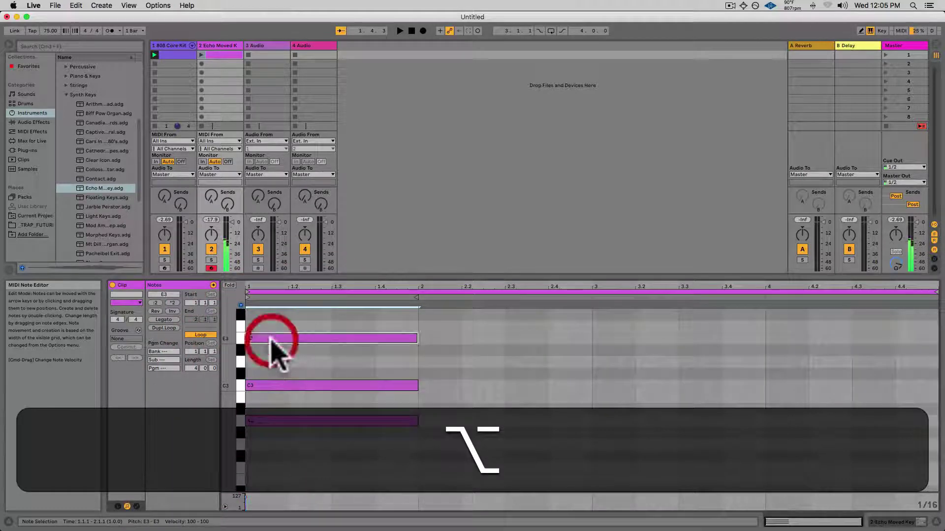
{"action": "scroll", "coordinate": [269, 339], "scroll_direction": "up", "scroll_amount": 2}
{"action": "left_click_drag", "start_coordinate": [267, 386], "coordinate": [232, 372]}
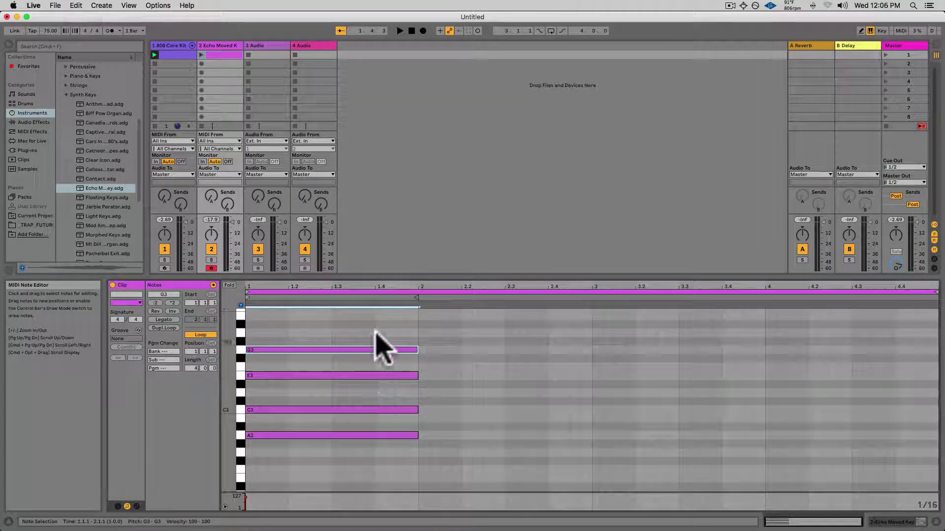
{"action": "left_click_drag", "start_coordinate": [400, 329], "coordinate": [253, 485]}
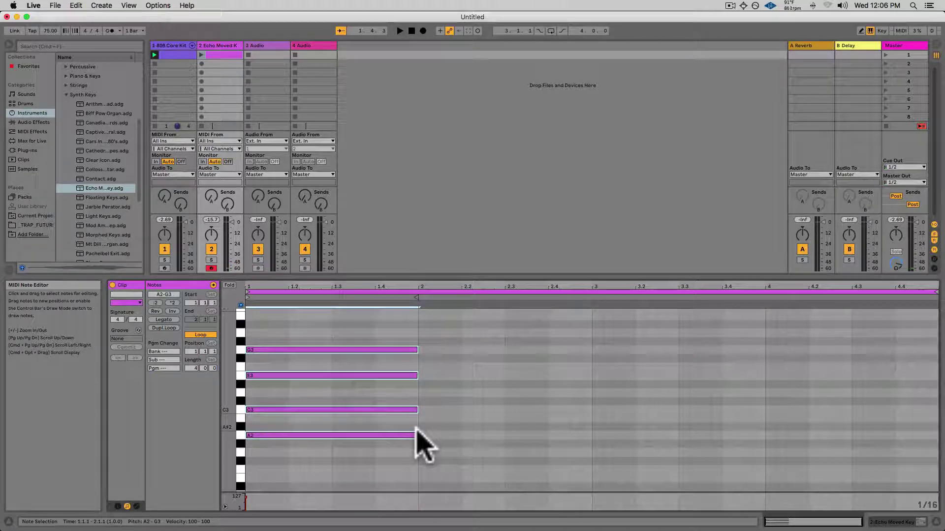
Duplicate the chord into bars 2–4 as D3-F3-A3-C4, B2-D3-F#3-A3 and B2-D3-E3-G3.
{"action": "key", "text": "super+d"}
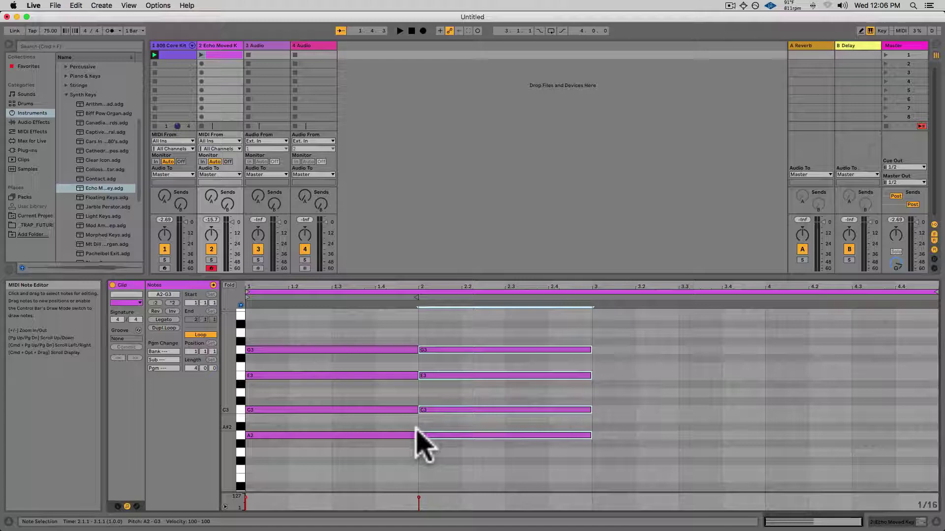
{"action": "key", "text": "Up"}
{"action": "key", "text": "Up"}
{"action": "key", "text": "Up"}
{"action": "key", "text": "Up"}
{"action": "key", "text": "Up"}
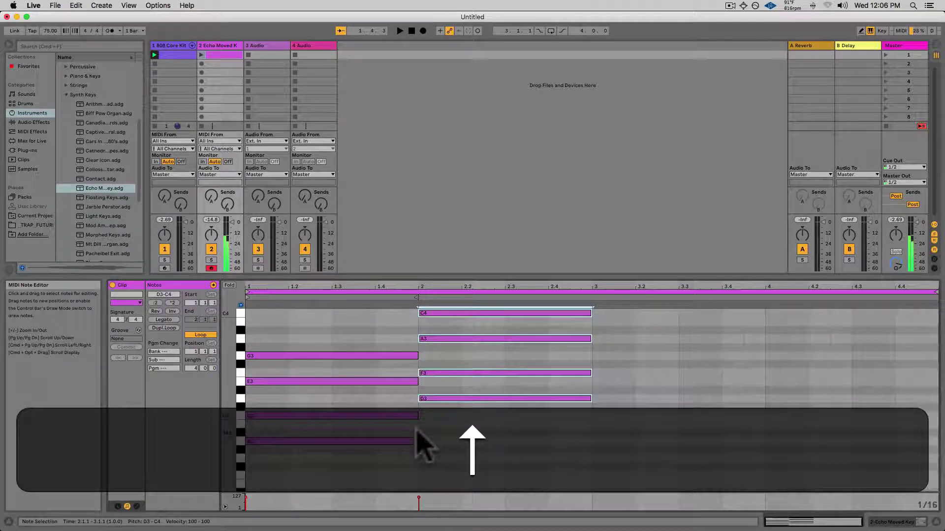
{"action": "key", "text": "super+d"}
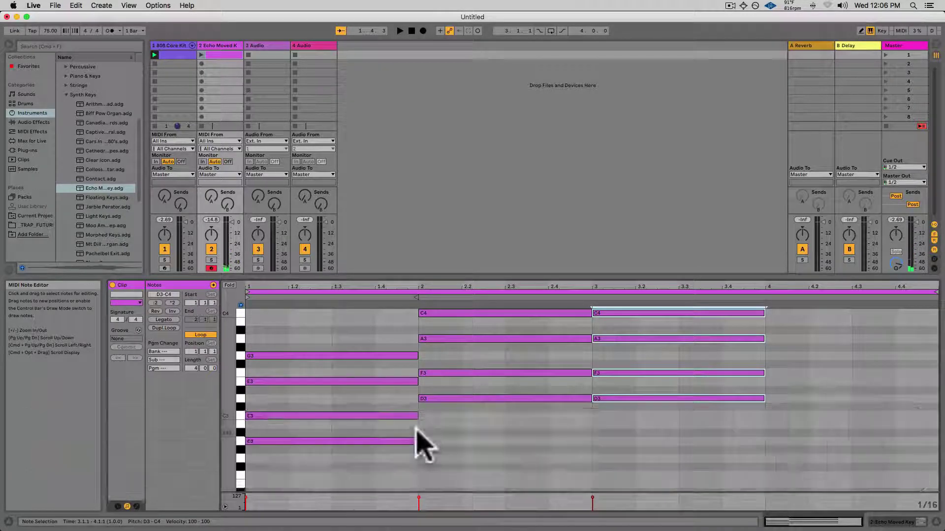
{"action": "key", "text": "Up"}
{"action": "key", "text": "Up"}
{"action": "key", "text": "super+d"}
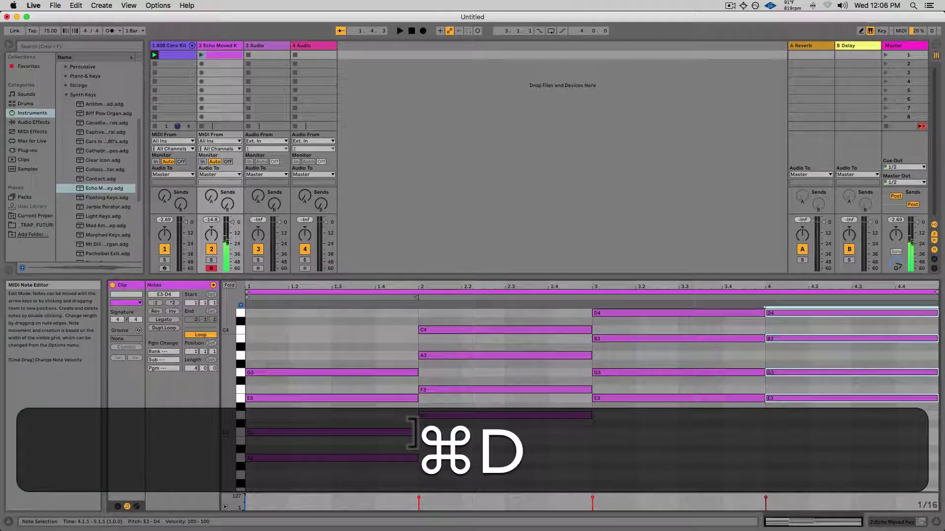
{"action": "key", "text": "Down"}
{"action": "key", "text": "Down"}
{"action": "key", "text": "Down"}
{"action": "key", "text": "Down"}
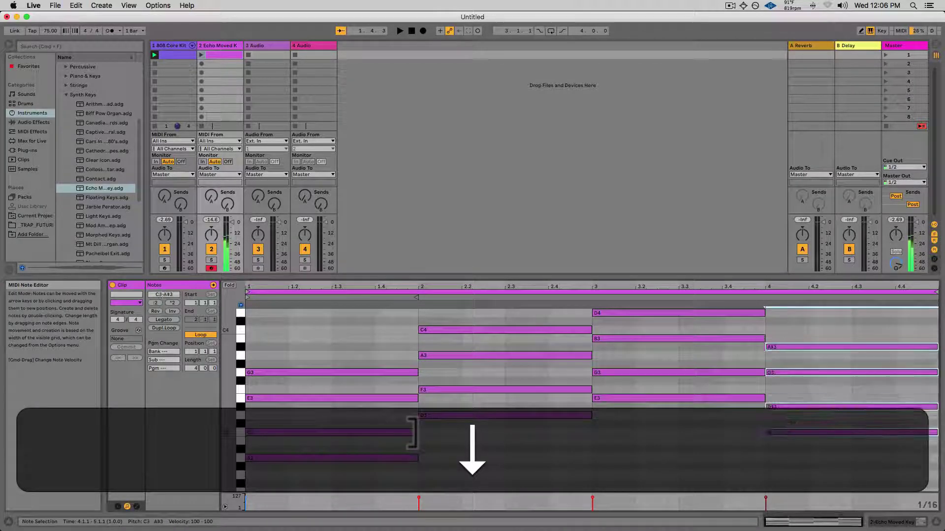
{"action": "key", "text": "Down"}
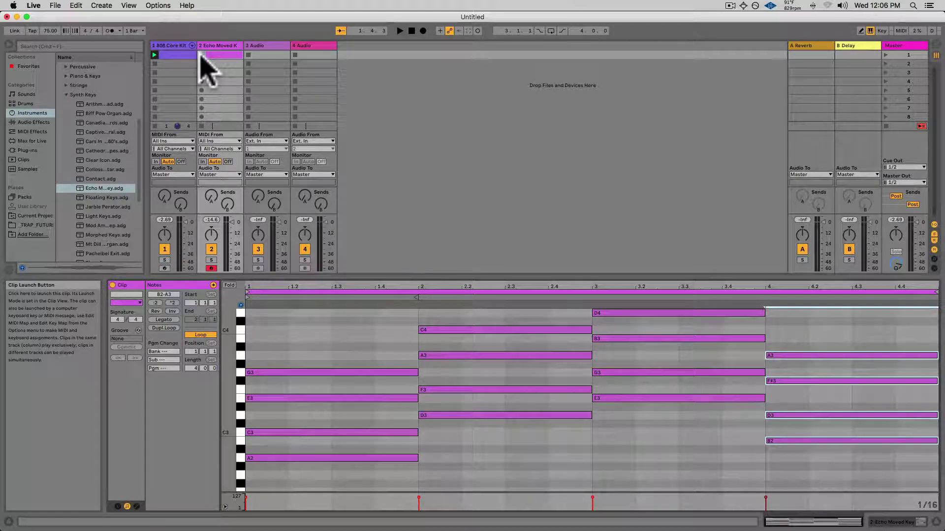
Launch the chord clip and try the selected notes an octave up, then back down.
{"action": "left_click", "coordinate": [201, 55]}
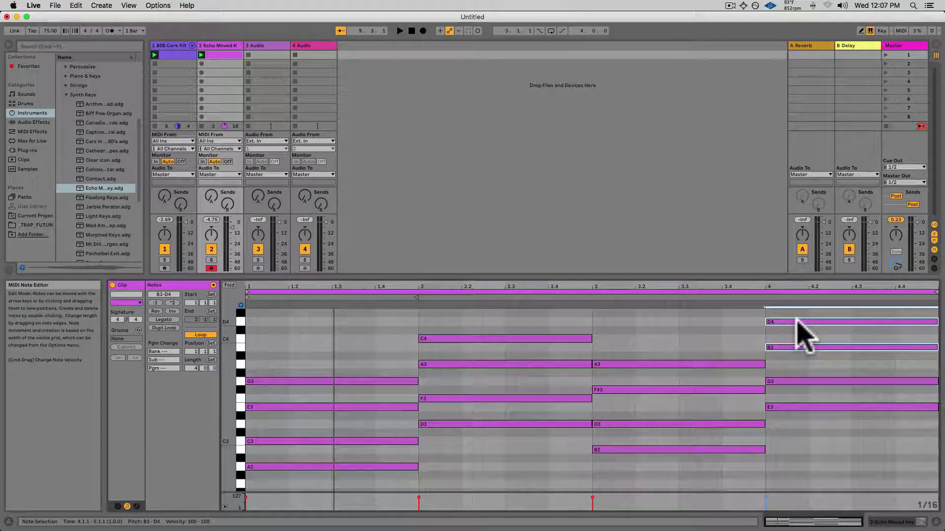
{"action": "key", "text": "shift+Up"}
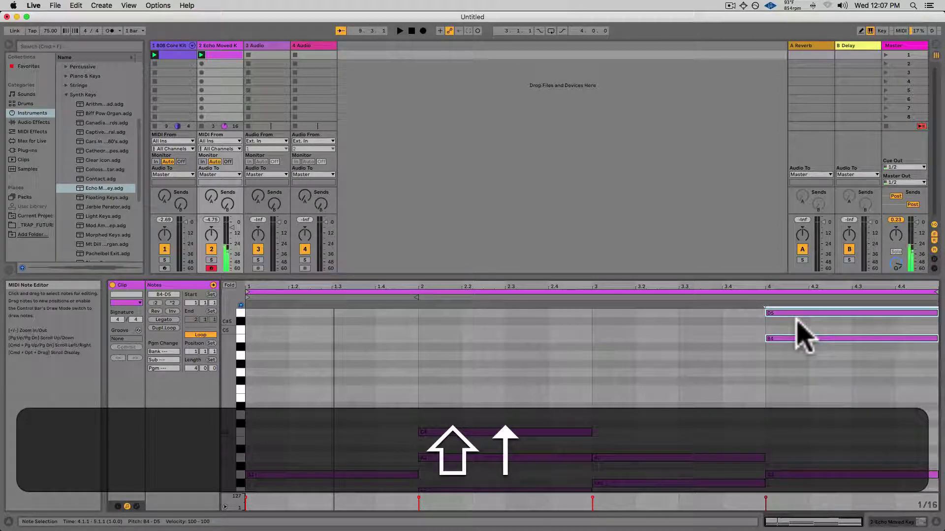
{"action": "key", "text": "shift+Down"}
{"action": "key", "text": "shift+Down"}
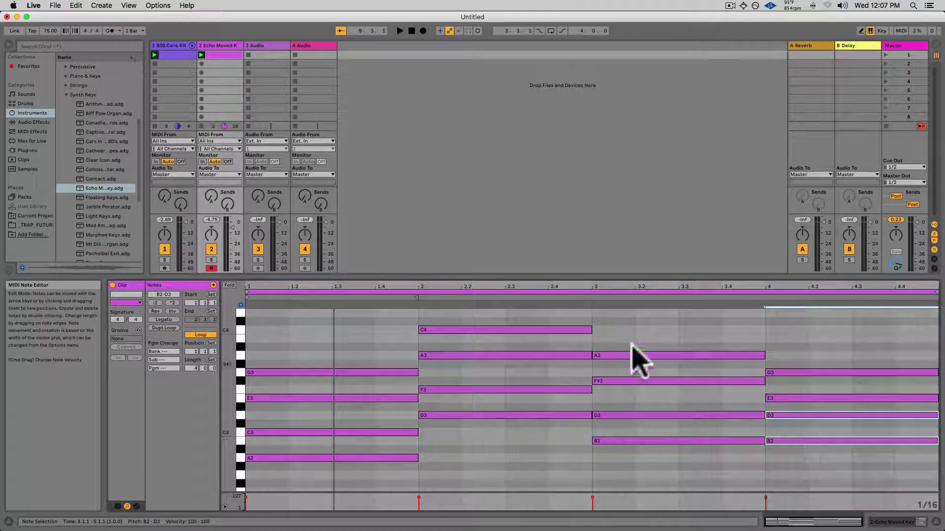
In the Bass folder, audition Cinder Blast, Club Amp Bass and Burned Bass, then drop Boom Sub Bass on a new track.
{"action": "left_click", "coordinate": [66, 95]}
{"action": "left_click", "coordinate": [72, 89]}
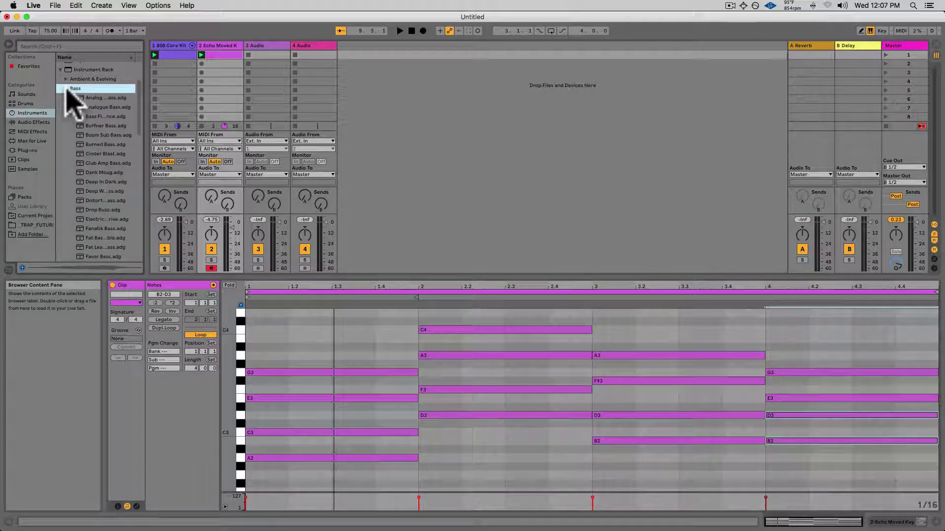
{"action": "left_click", "coordinate": [101, 135]}
{"action": "left_click", "coordinate": [101, 144]}
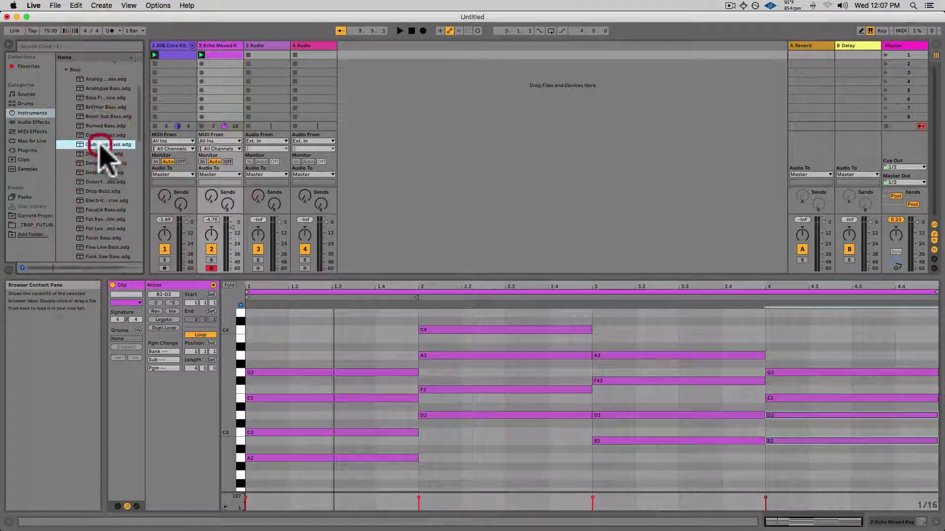
{"action": "left_click", "coordinate": [104, 125]}
{"action": "left_click", "coordinate": [105, 117]}
{"action": "left_click_drag", "start_coordinate": [125, 106], "coordinate": [359, 60]}
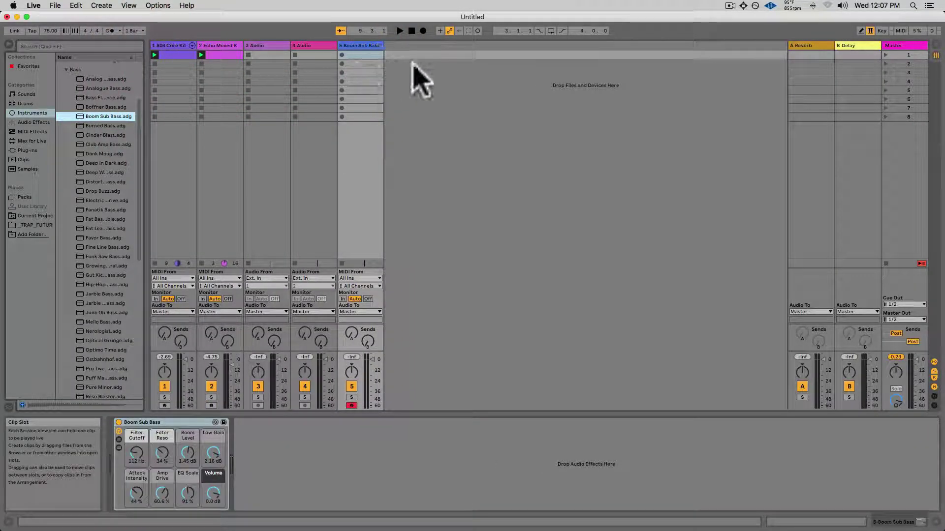
Create a clip on the Boom Sub Bass track and draw a lengthened A1 note on the downbeat.
{"action": "double_click", "coordinate": [358, 55]}
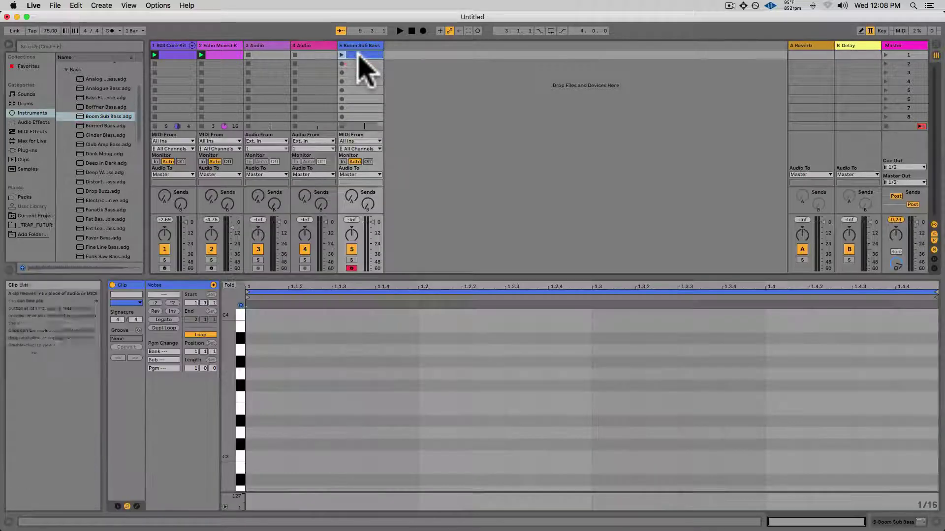
{"action": "scroll", "coordinate": [327, 417], "scroll_direction": "down", "scroll_amount": 2}
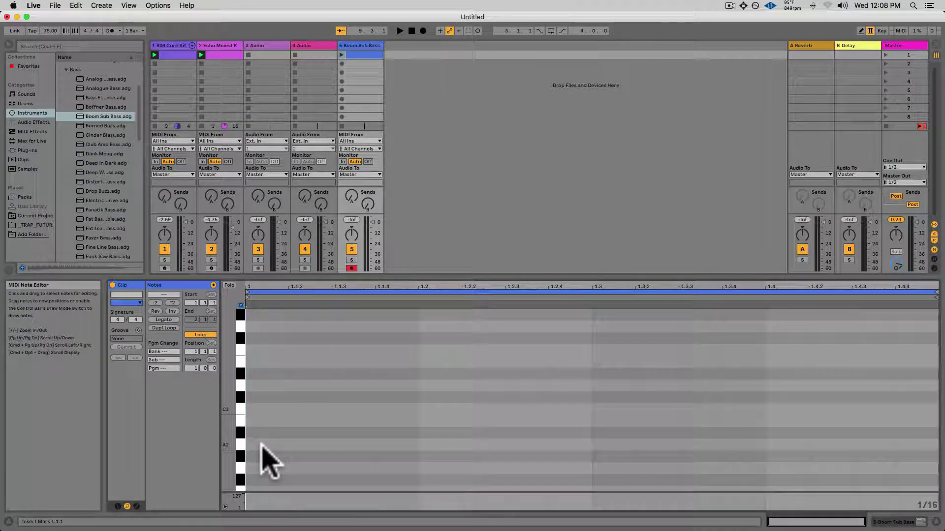
{"action": "double_click", "coordinate": [285, 445]}
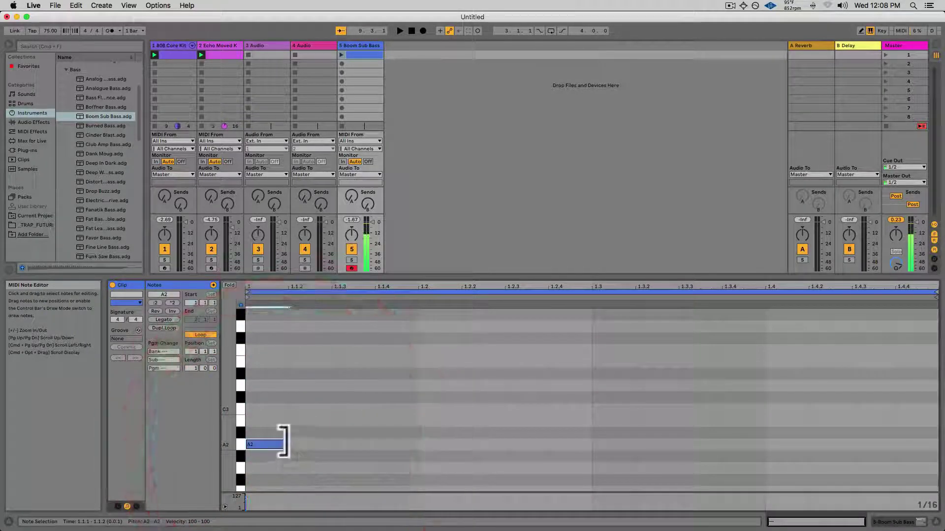
{"action": "key", "text": "shift"}
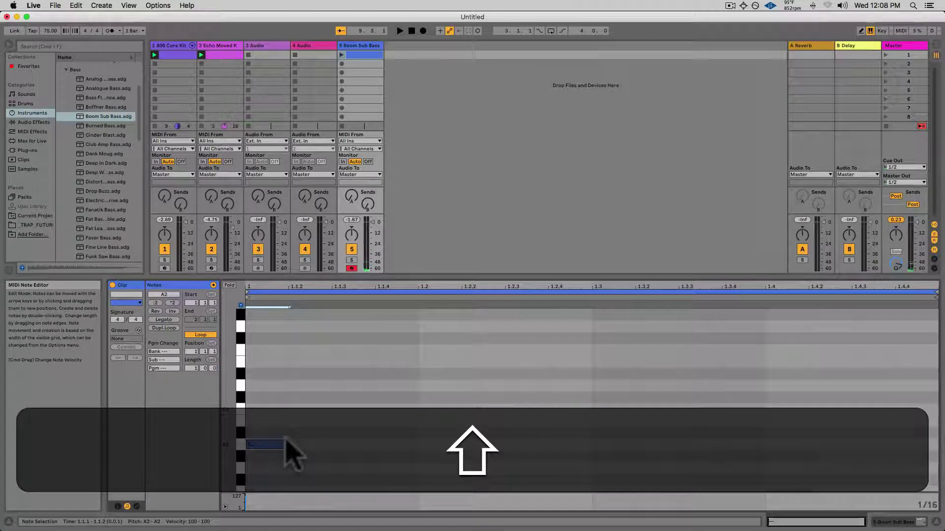
{"action": "key", "text": "shift+Down"}
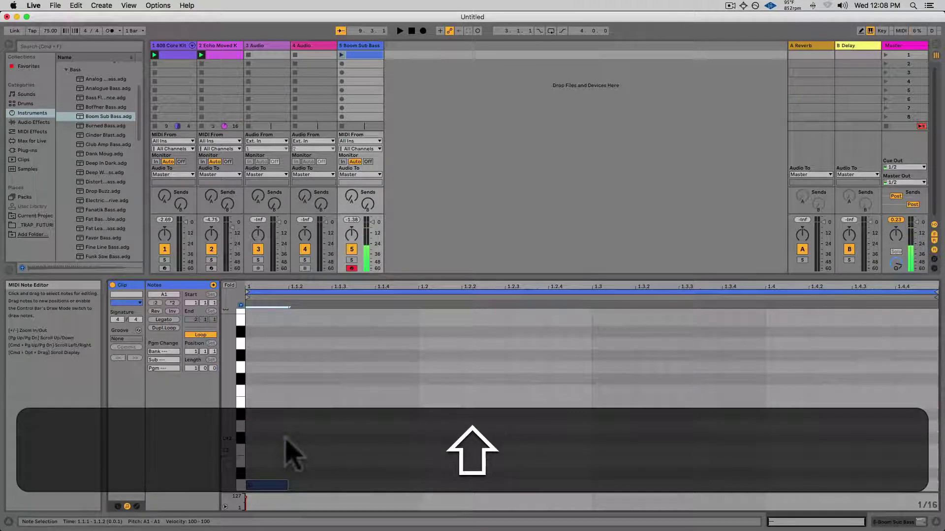
{"action": "left_click_drag", "start_coordinate": [287, 433], "coordinate": [369, 438]}
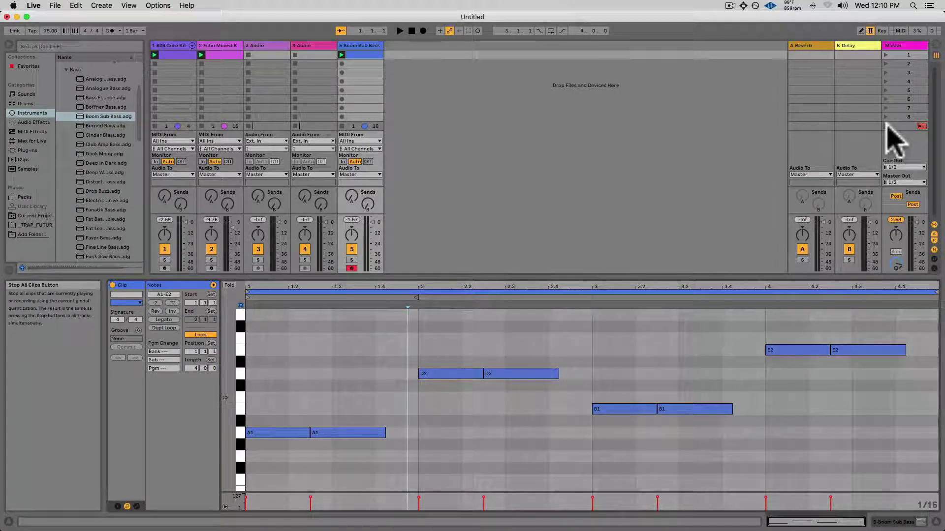
Switch between Arrangement and Session View, ending in Arrangement View.
{"action": "key", "text": "Tab"}
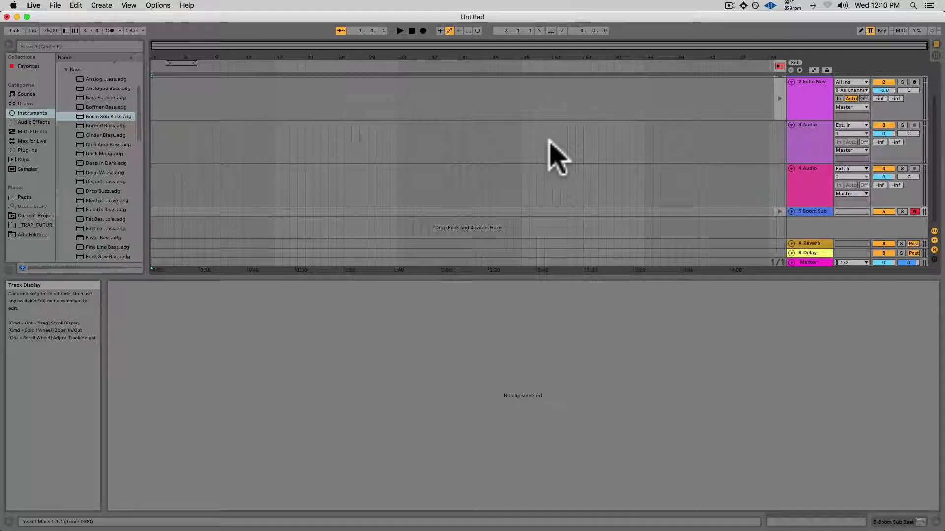
{"action": "key", "text": "Tab"}
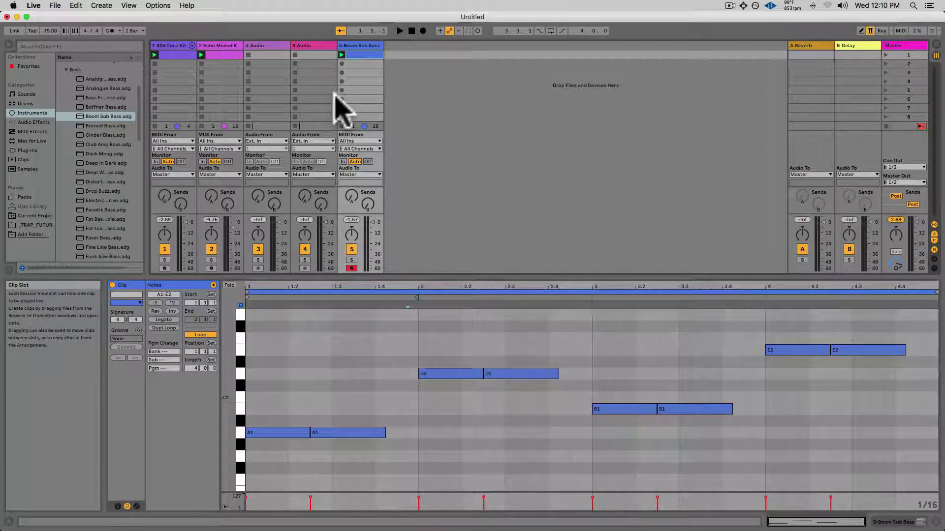
{"action": "key", "text": "Tab"}
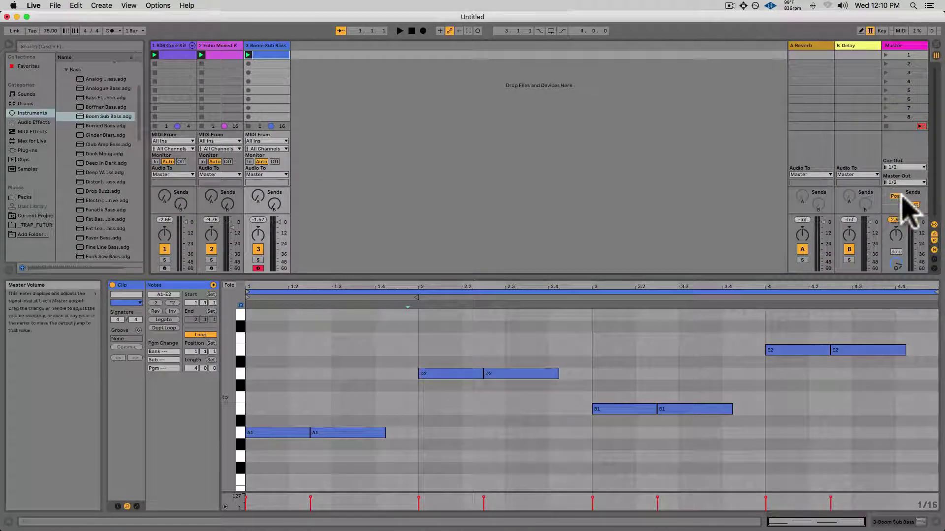
Stop all clips, arm arrangement recording, and launch the 808 drum, Boom Sub Bass and Echo Moved Key clips.
{"action": "left_click", "coordinate": [889, 127]}
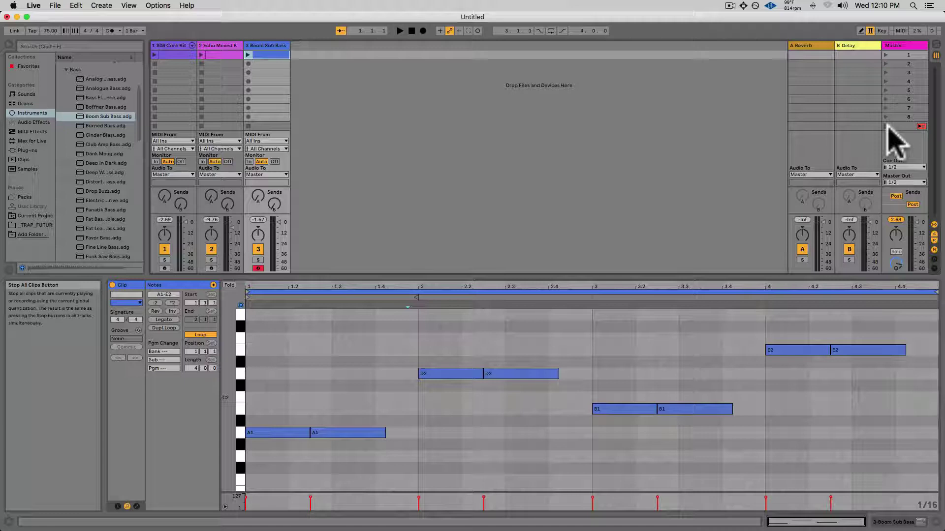
{"action": "left_click", "coordinate": [423, 31]}
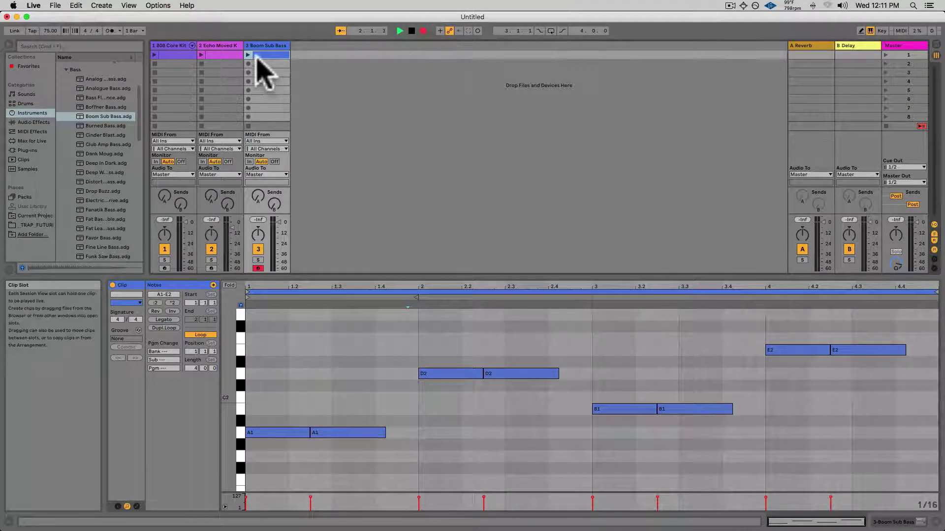
{"action": "left_click", "coordinate": [154, 55]}
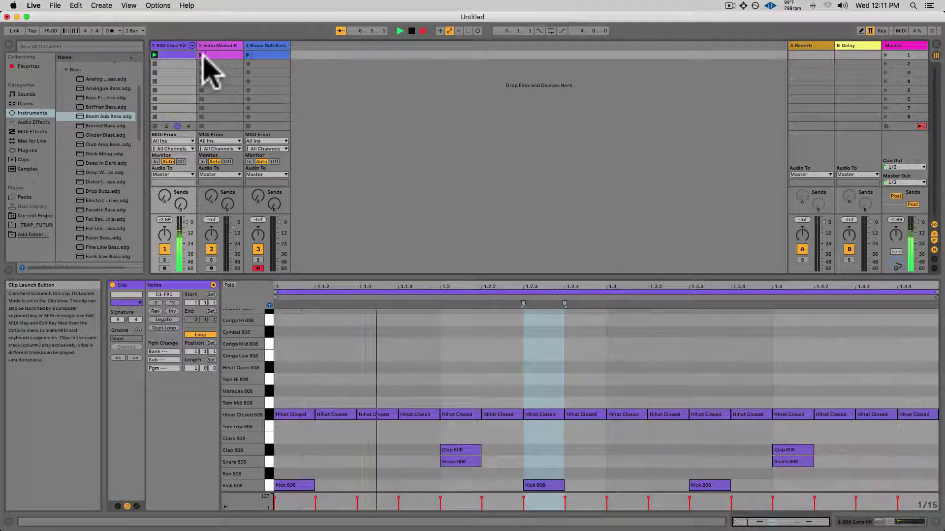
{"action": "key", "text": "Tab"}
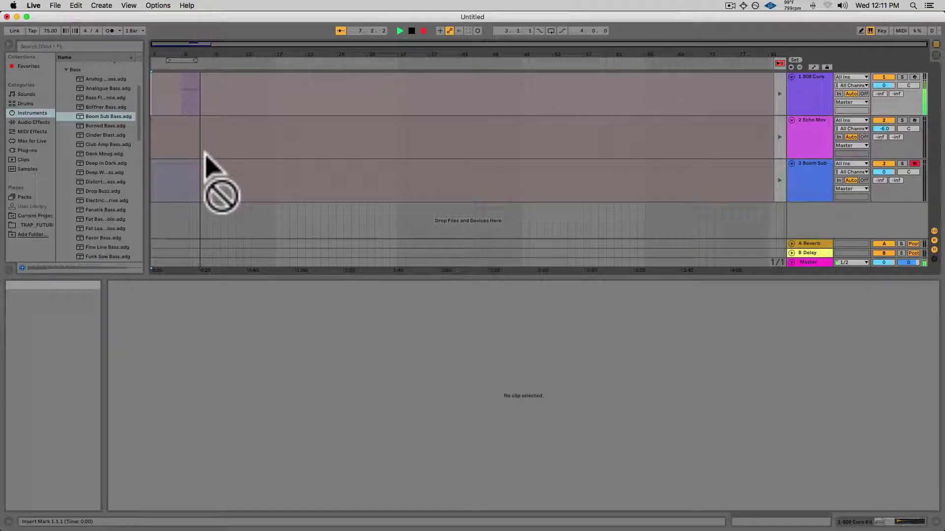
{"action": "key", "text": "Tab"}
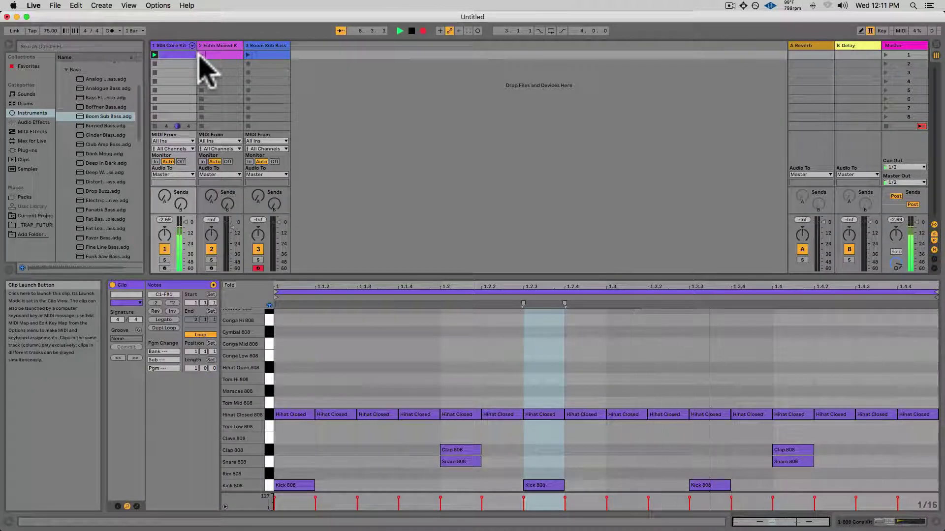
{"action": "left_click", "coordinate": [249, 54]}
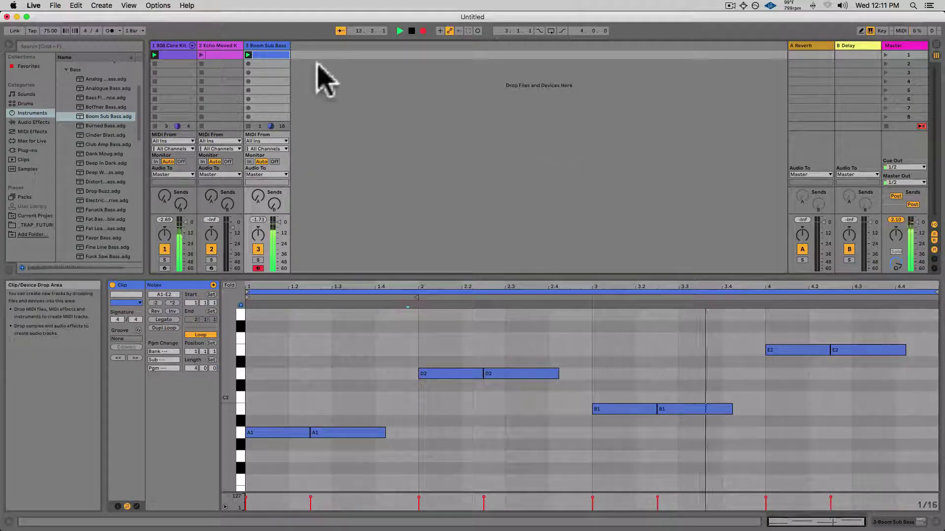
{"action": "left_click", "coordinate": [200, 54]}
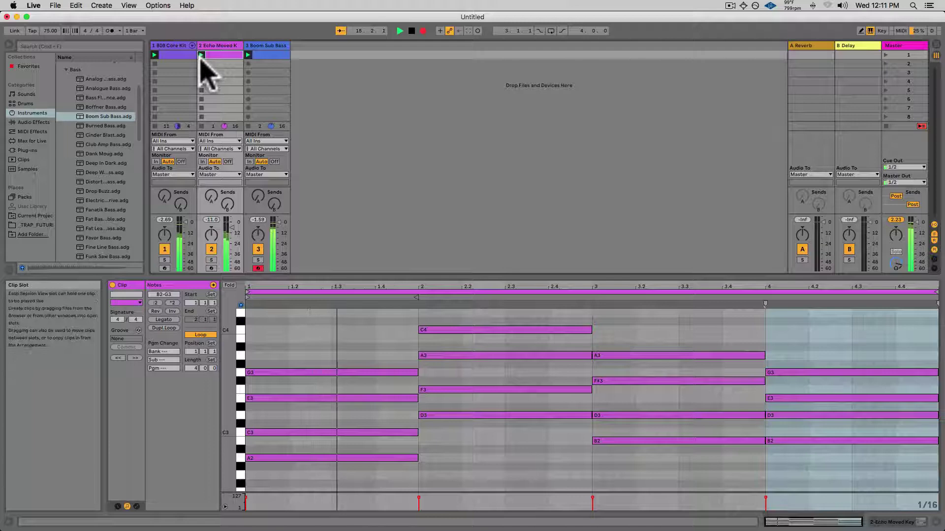
Check the recorded arrangement, stop the chord and bass clips, then relaunch the chord clip.
{"action": "key", "text": "Tab"}
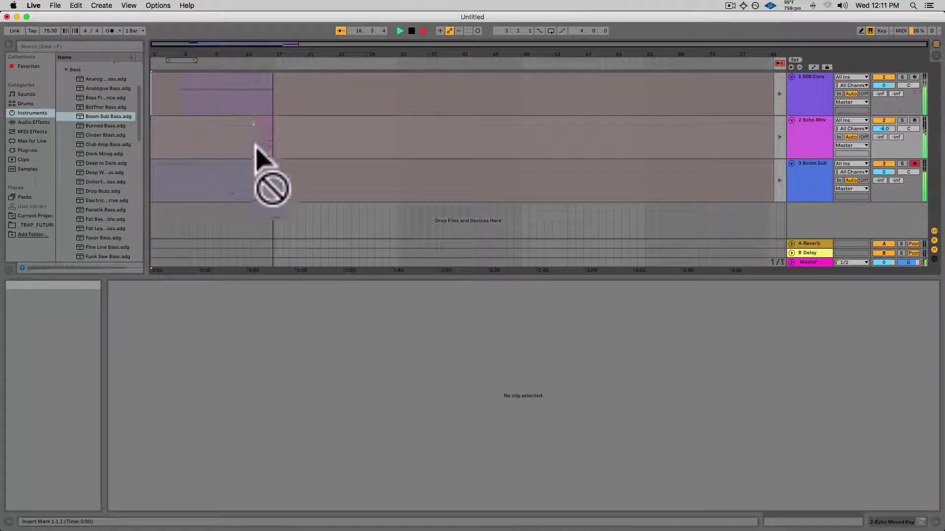
{"action": "key", "text": "Tab"}
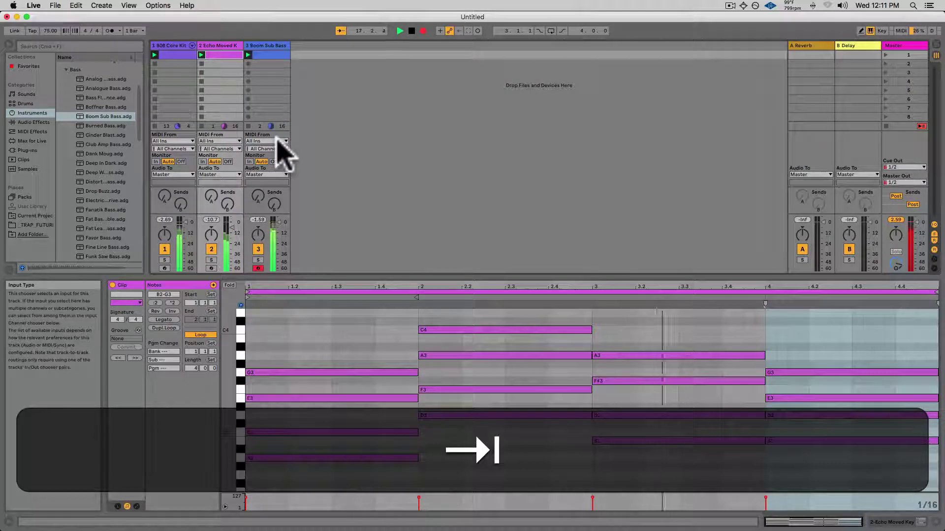
{"action": "key", "text": "Tab"}
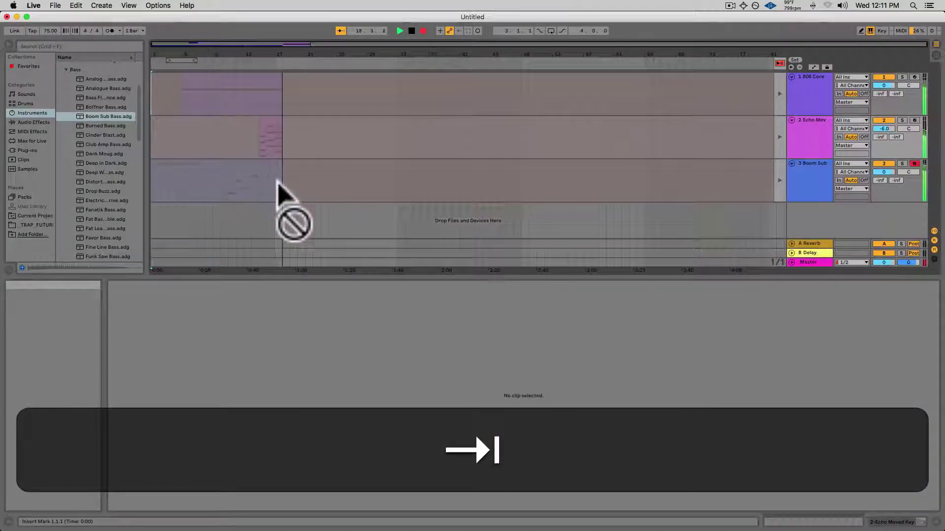
{"action": "key", "text": "Tab"}
{"action": "left_click", "coordinate": [202, 126]}
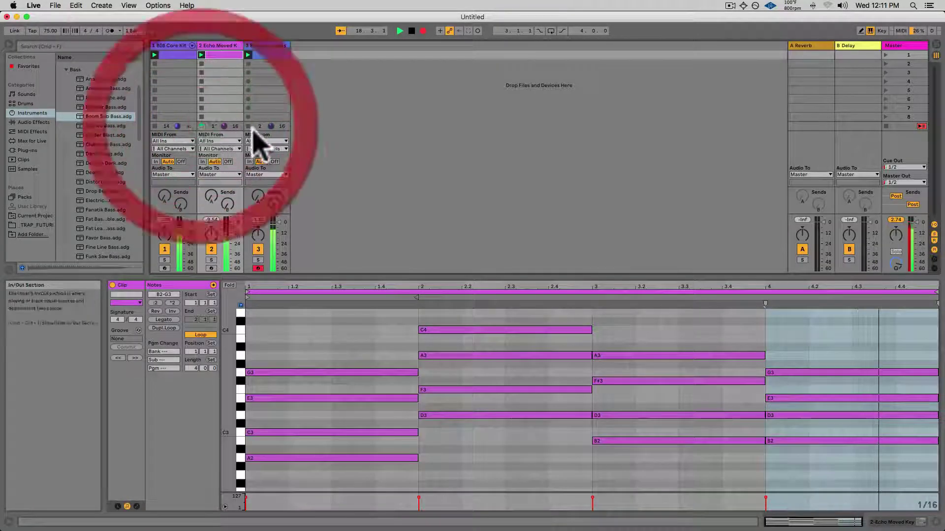
{"action": "left_click", "coordinate": [248, 126]}
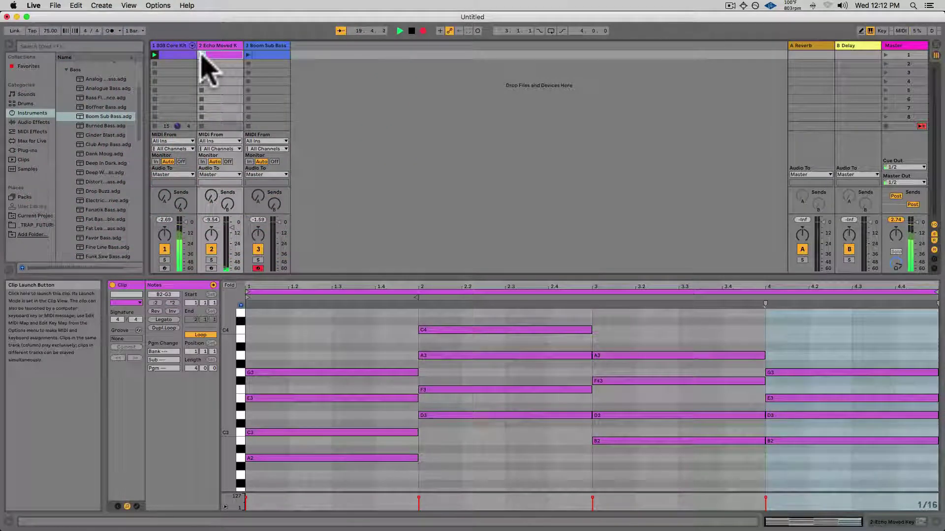
{"action": "key", "text": "Tab"}
{"action": "key", "text": "Tab"}
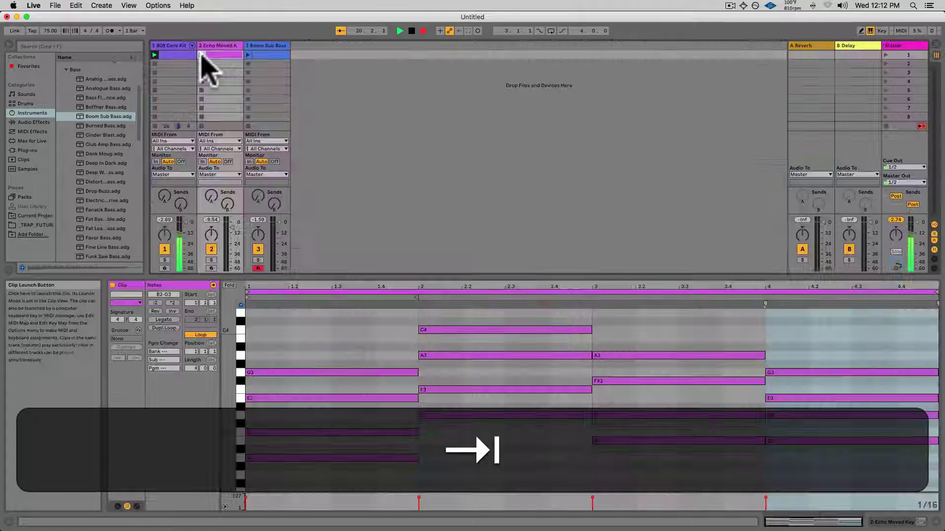
{"action": "left_click", "coordinate": [201, 54]}
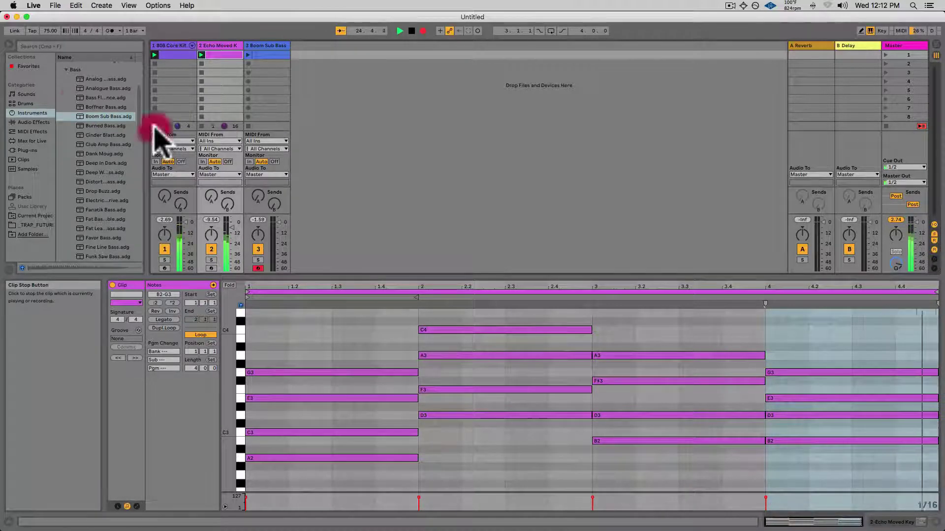
Stop the drum and chord clips and end playback in Arrangement View.
{"action": "left_click", "coordinate": [154, 126]}
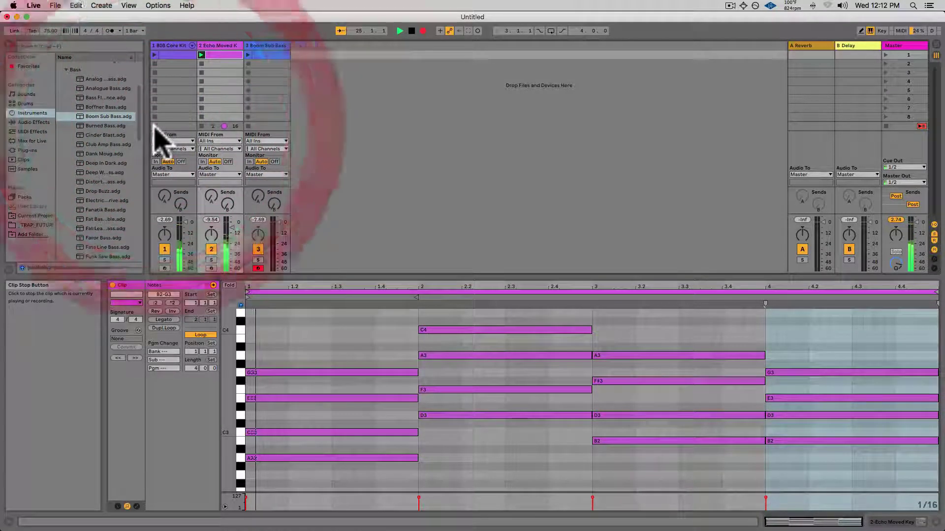
{"action": "left_click", "coordinate": [202, 126]}
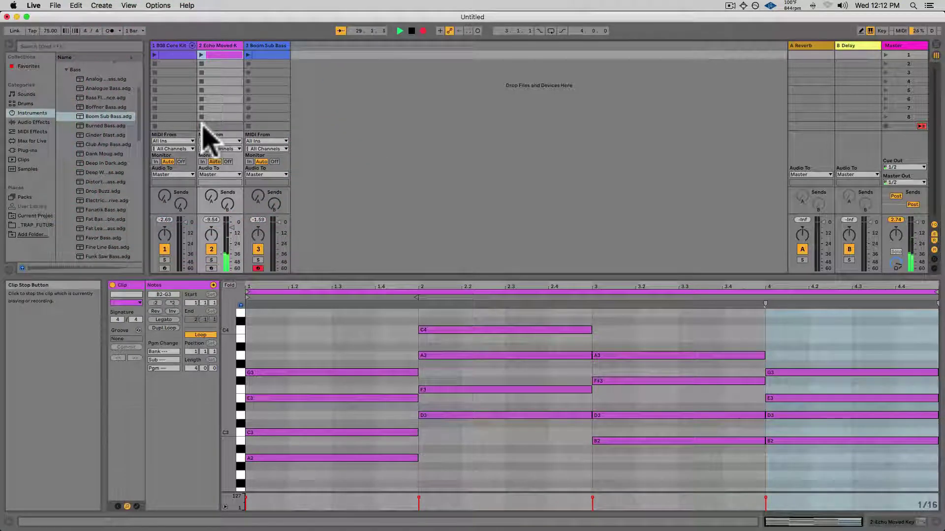
{"action": "key", "text": "Tab"}
{"action": "key", "text": "space"}
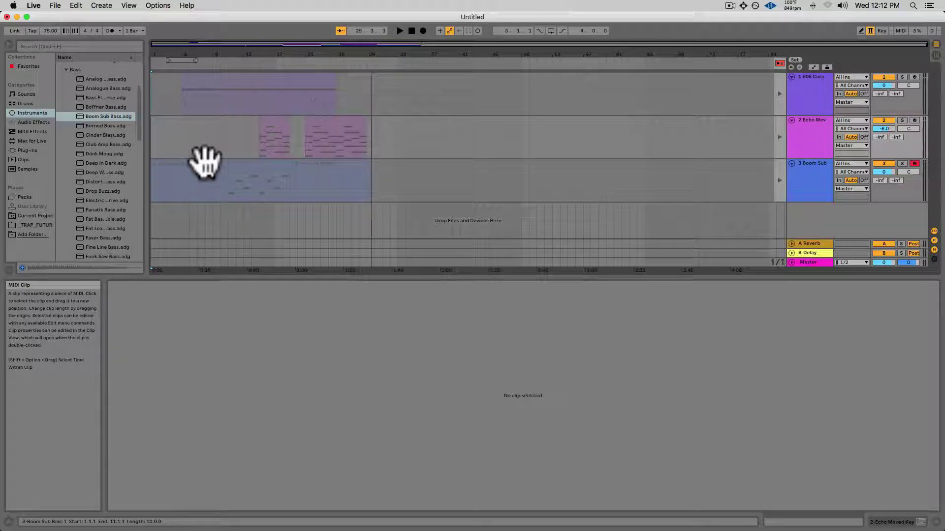
Play the song, check Session view, then hand playback back to the recorded arrangement clips.
{"action": "key", "text": "Tab"}
{"action": "key", "text": "Tab"}
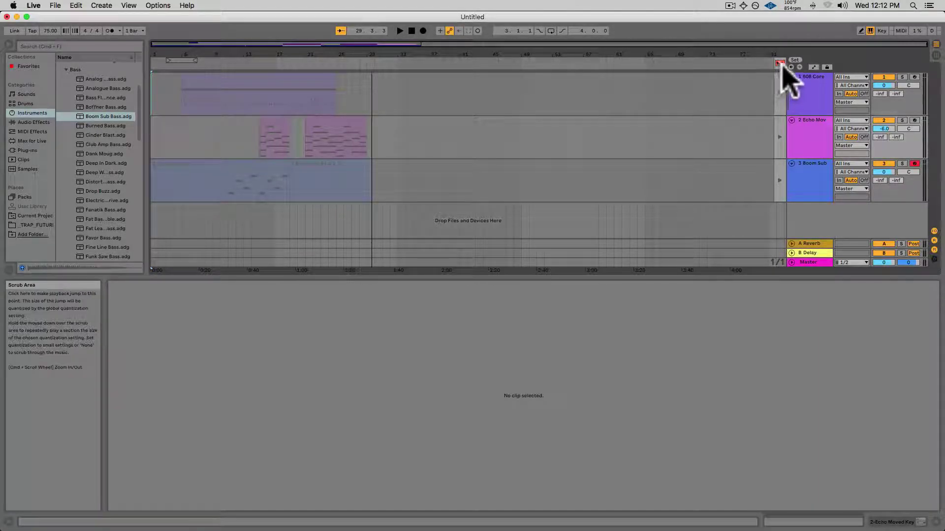
{"action": "key", "text": "space"}
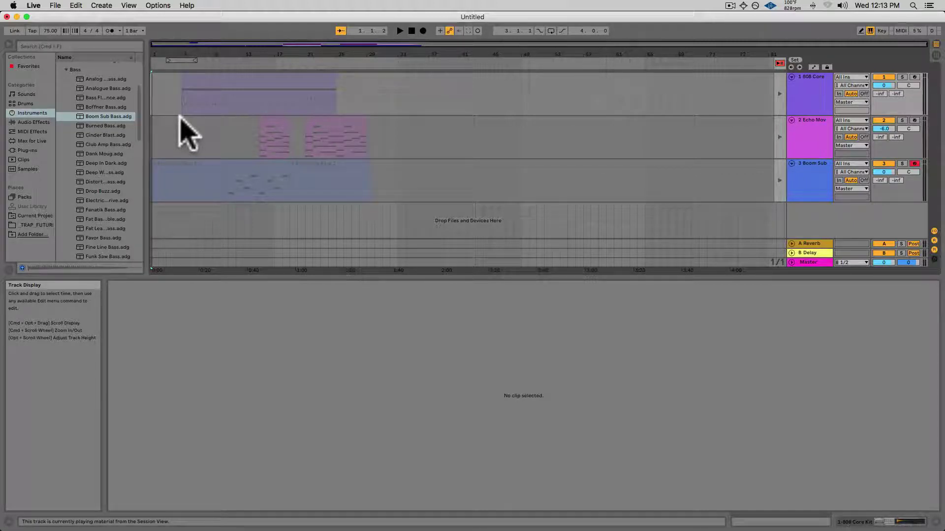
{"action": "key", "text": "Tab"}
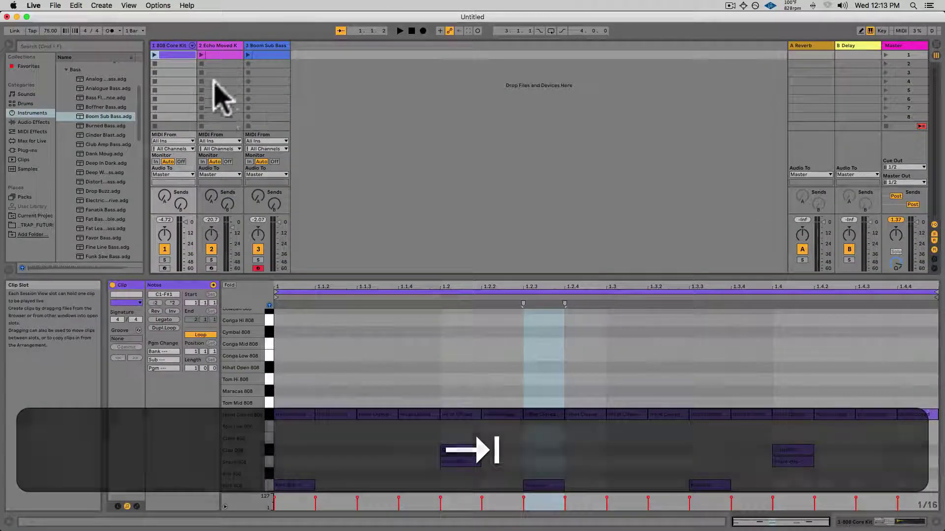
{"action": "key", "text": "Tab"}
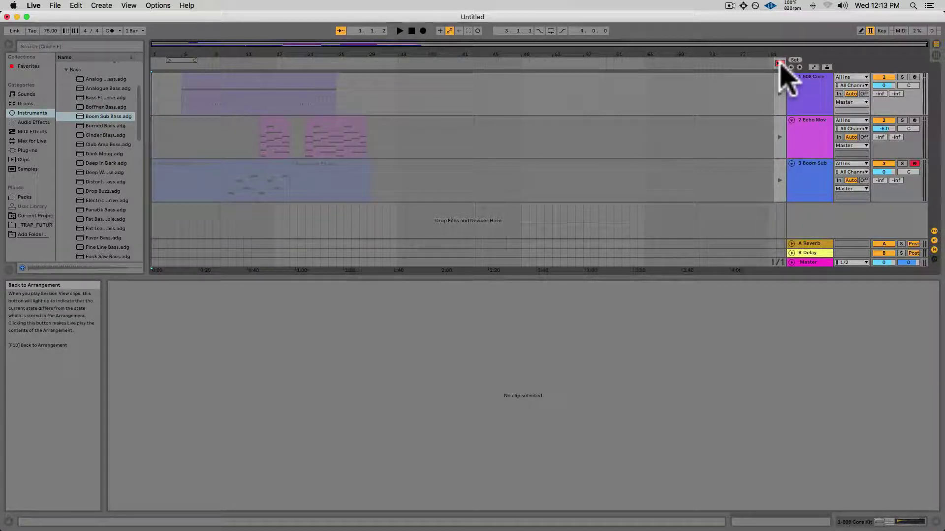
{"action": "left_click", "coordinate": [779, 63]}
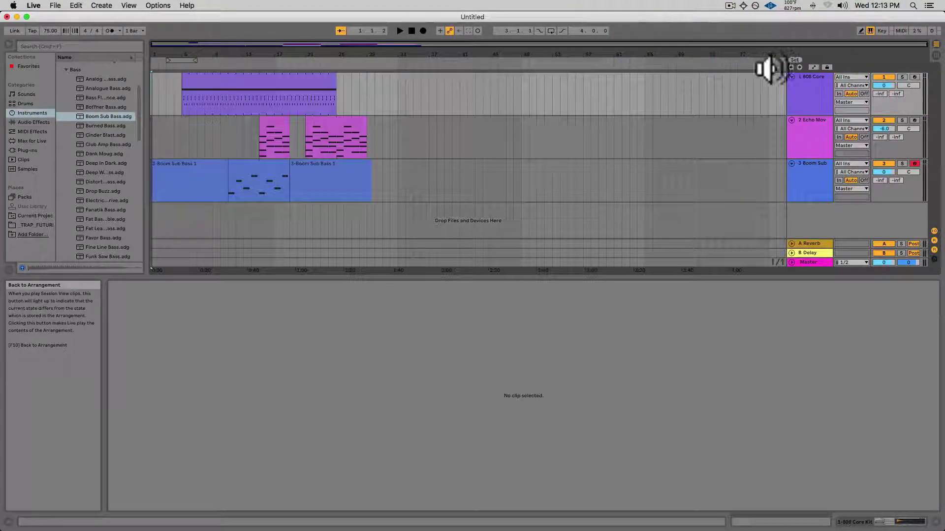
Delete the extra Boom Sub Bass clips, keeping a single sub-bass clip in the arrangement.
{"action": "left_click", "coordinate": [182, 106]}
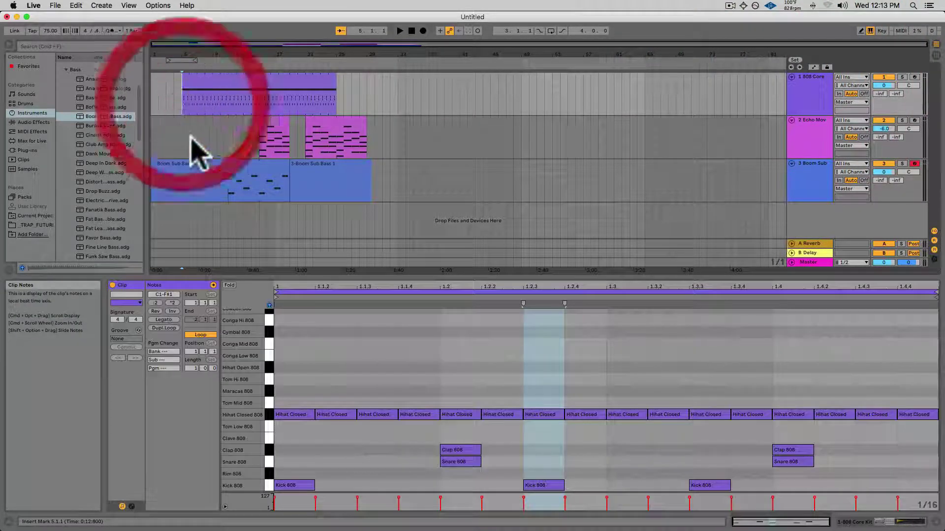
{"action": "left_click", "coordinate": [207, 168]}
{"action": "key", "text": "BackSpace"}
{"action": "left_click", "coordinate": [312, 169]}
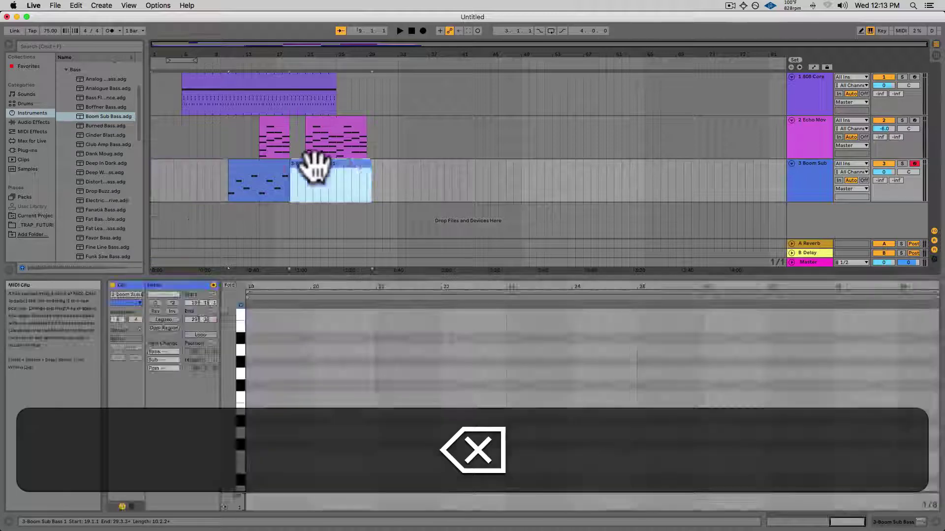
{"action": "key", "text": "BackSpace"}
{"action": "left_click", "coordinate": [181, 119]}
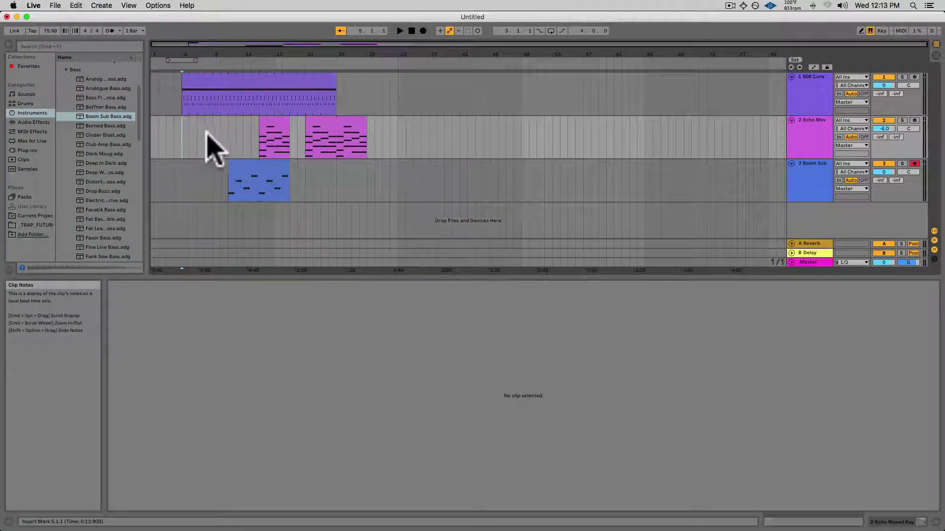
{"action": "left_click", "coordinate": [229, 189]}
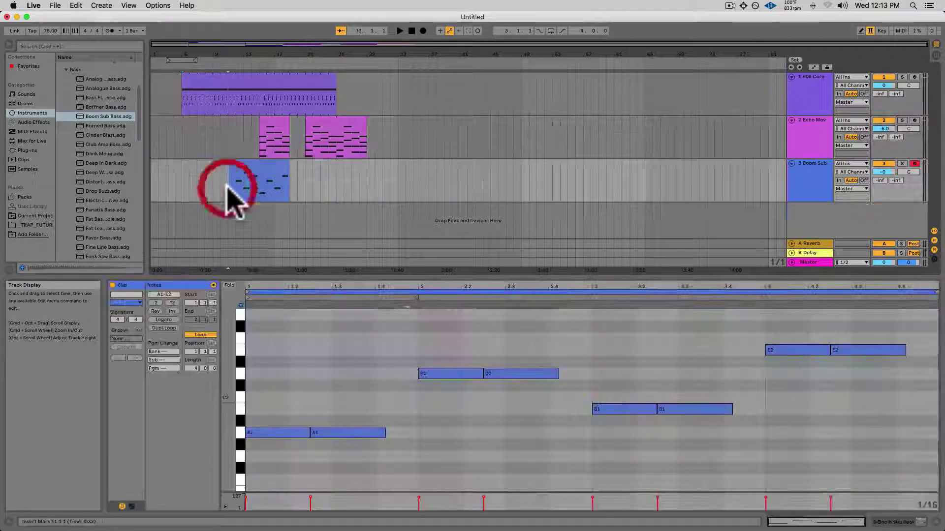
{"action": "left_click", "coordinate": [181, 141]}
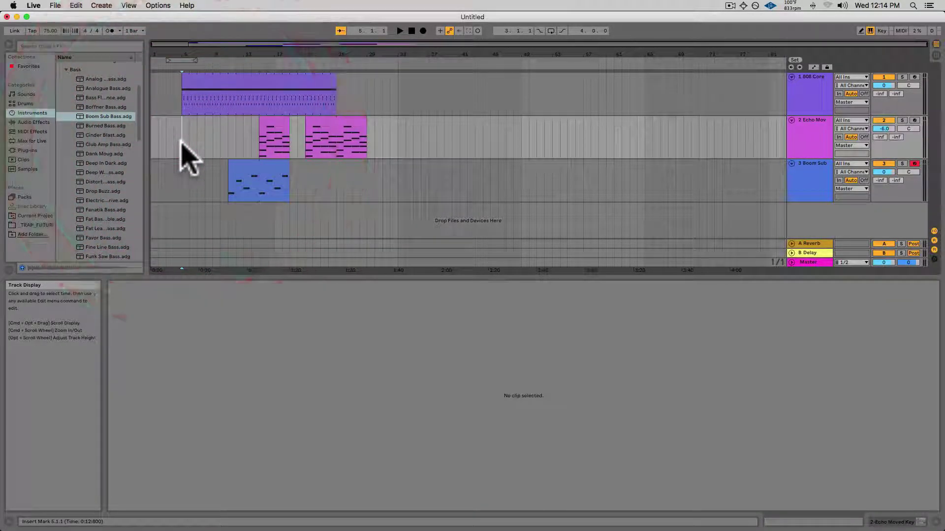
Play the arrangement starting from bar 11.
{"action": "key", "text": "space"}
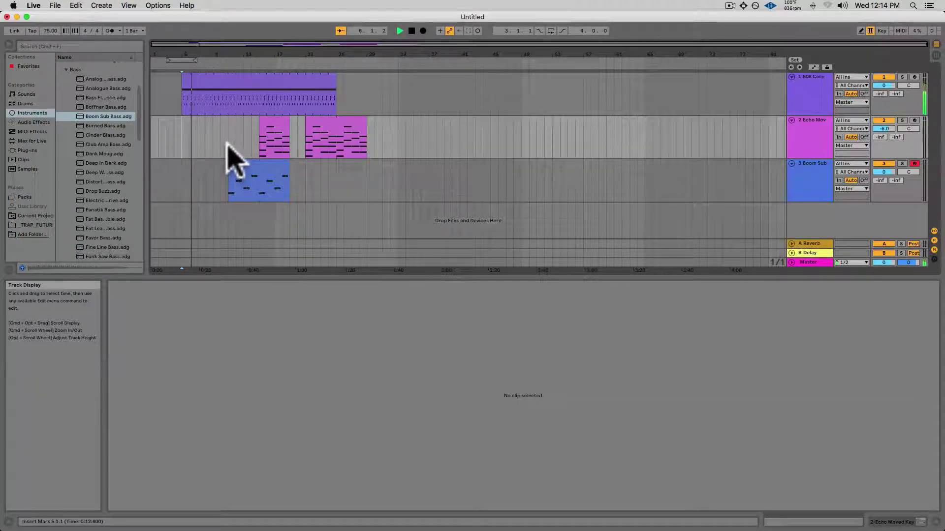
{"action": "key", "text": "space"}
{"action": "left_click", "coordinate": [228, 145]}
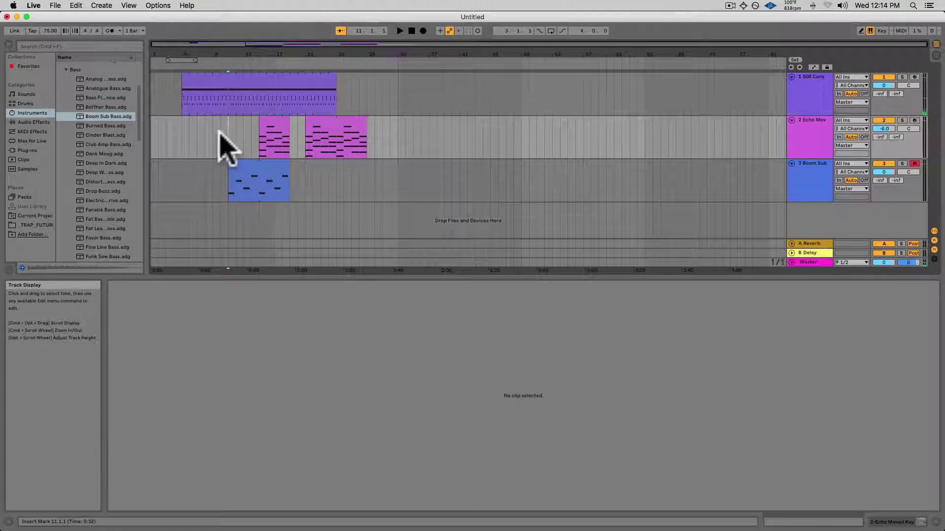
{"action": "key", "text": "space"}
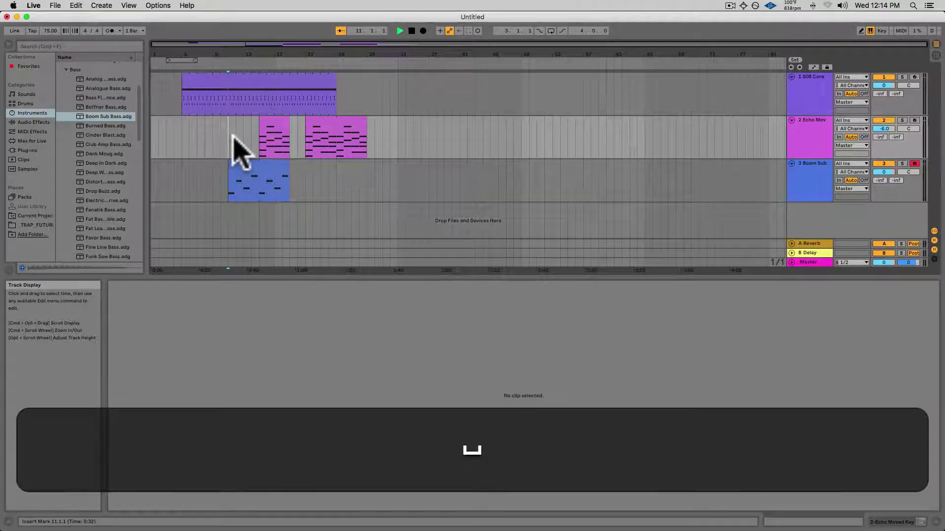
Move the 808 Core clip to bar 1, Boom Sub earlier, and both Echo clips back-to-back from bar 9.
{"action": "key", "text": "space"}
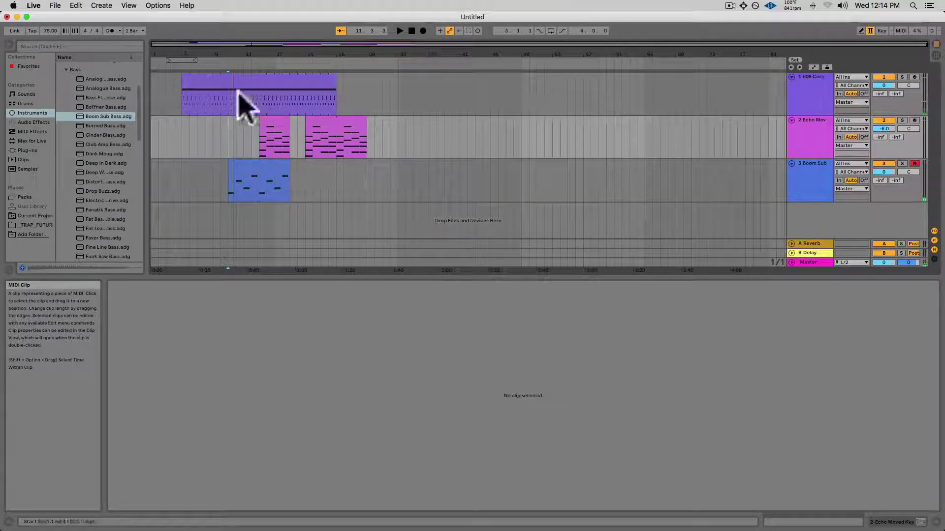
{"action": "left_click", "coordinate": [223, 79]}
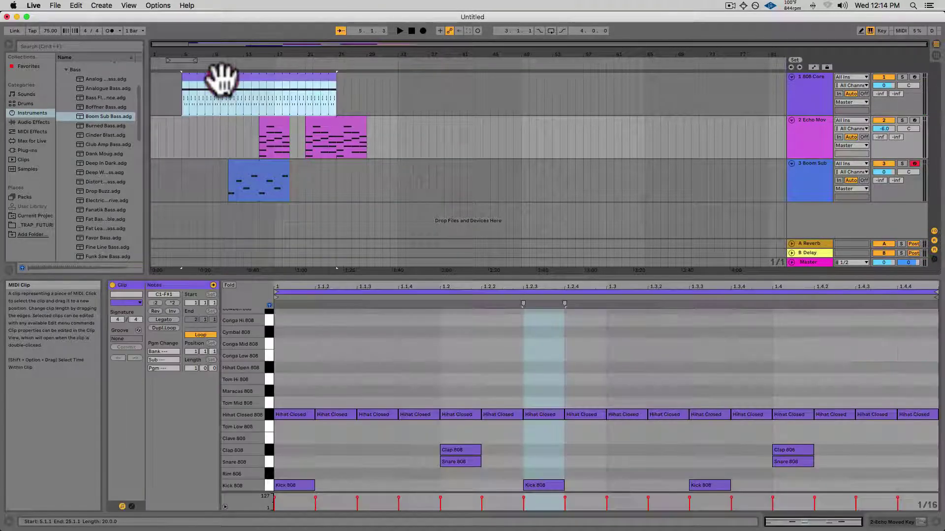
{"action": "left_click_drag", "start_coordinate": [219, 80], "coordinate": [190, 81]}
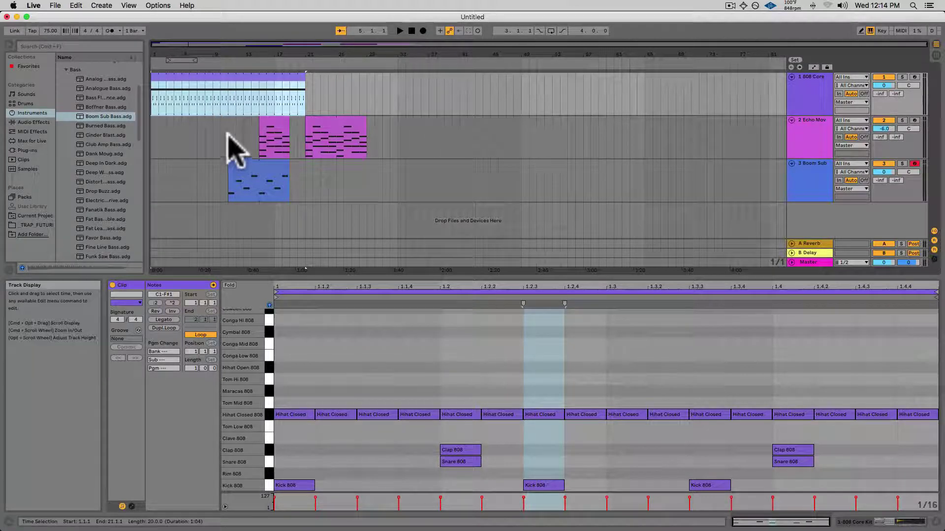
{"action": "left_click_drag", "start_coordinate": [241, 165], "coordinate": [202, 165]}
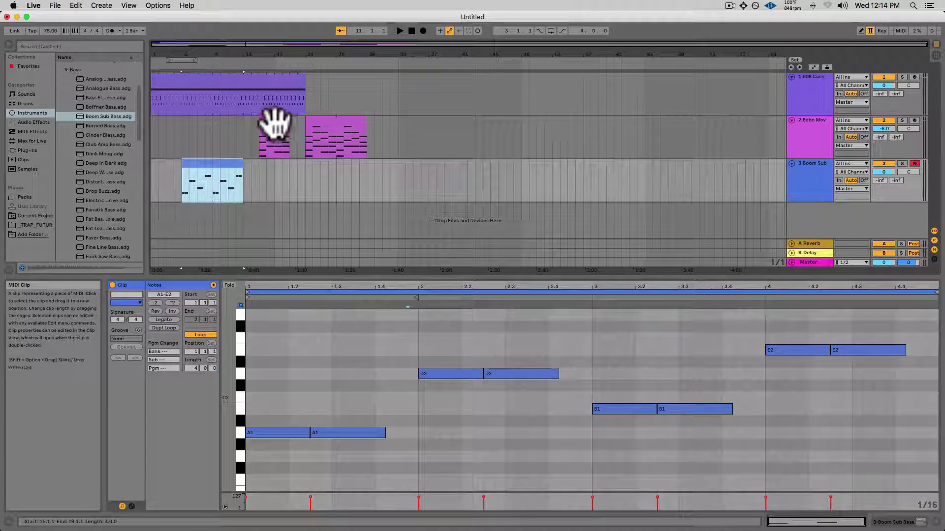
{"action": "left_click_drag", "start_coordinate": [274, 120], "coordinate": [229, 138]}
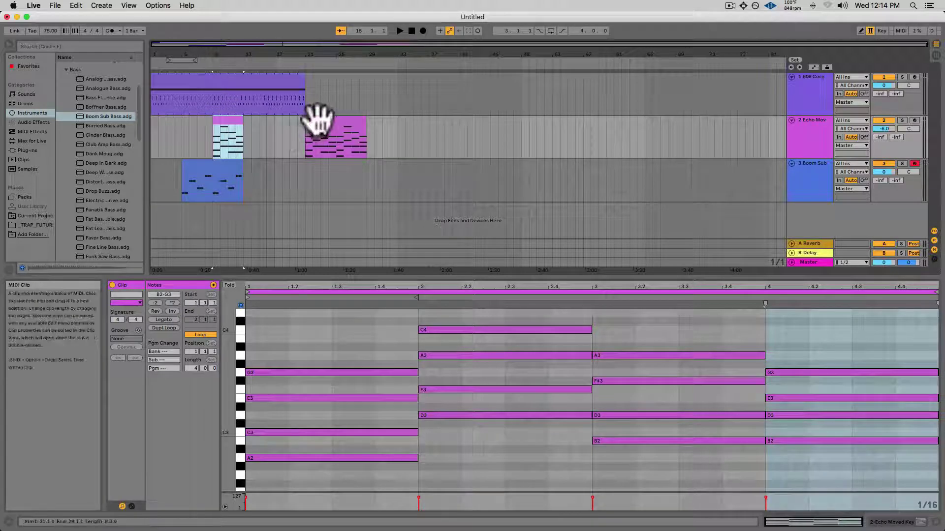
{"action": "left_click_drag", "start_coordinate": [316, 118], "coordinate": [253, 123]}
Split the 808 Core drum clip at bar 9 using Edit > Split.
{"action": "left_click", "coordinate": [213, 105]}
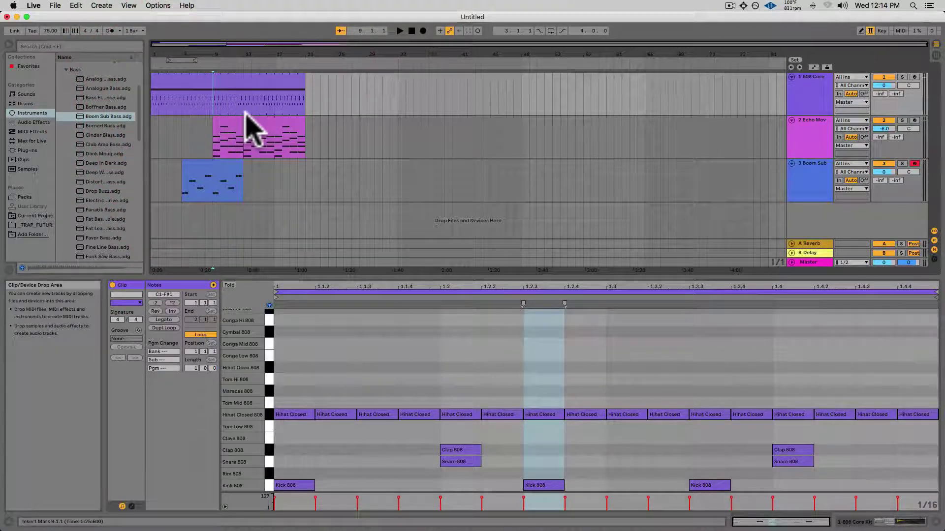
{"action": "left_click", "coordinate": [210, 98]}
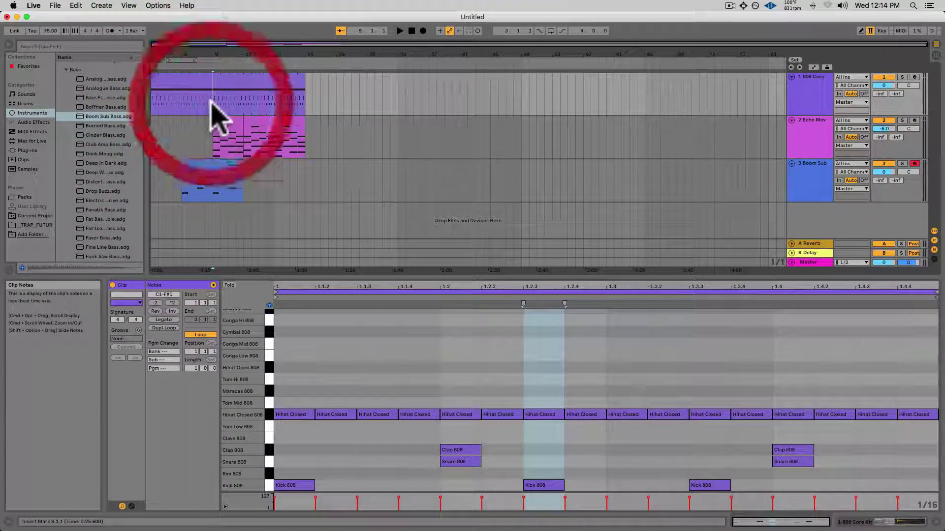
{"action": "left_click", "coordinate": [212, 96]}
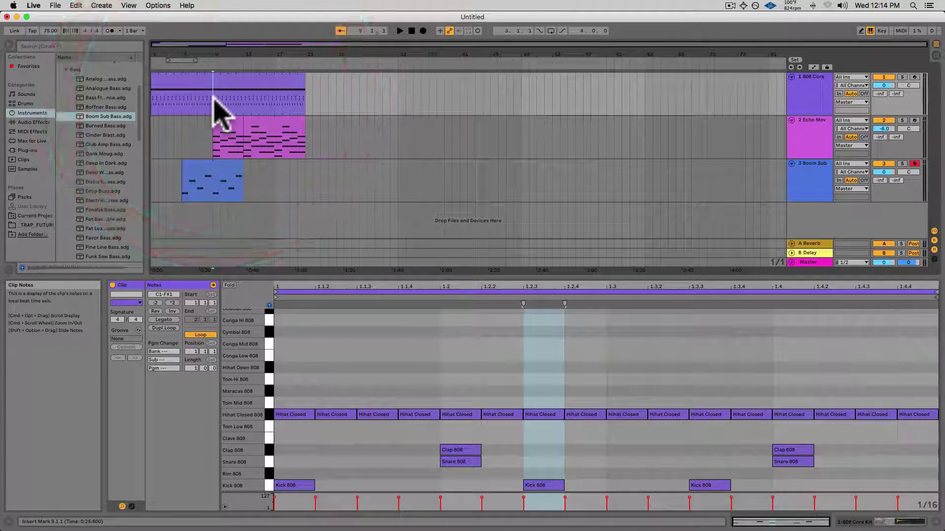
{"action": "key", "text": "super"}
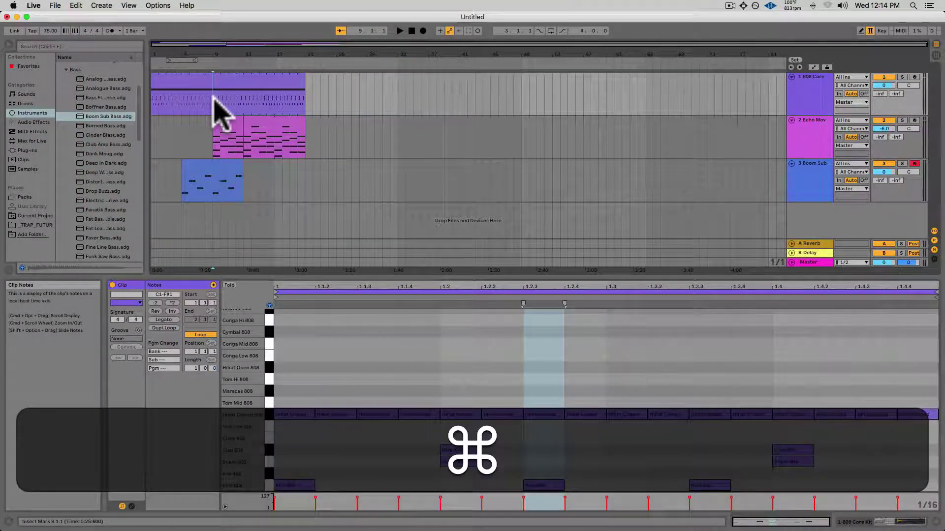
{"action": "left_click", "coordinate": [77, 6]}
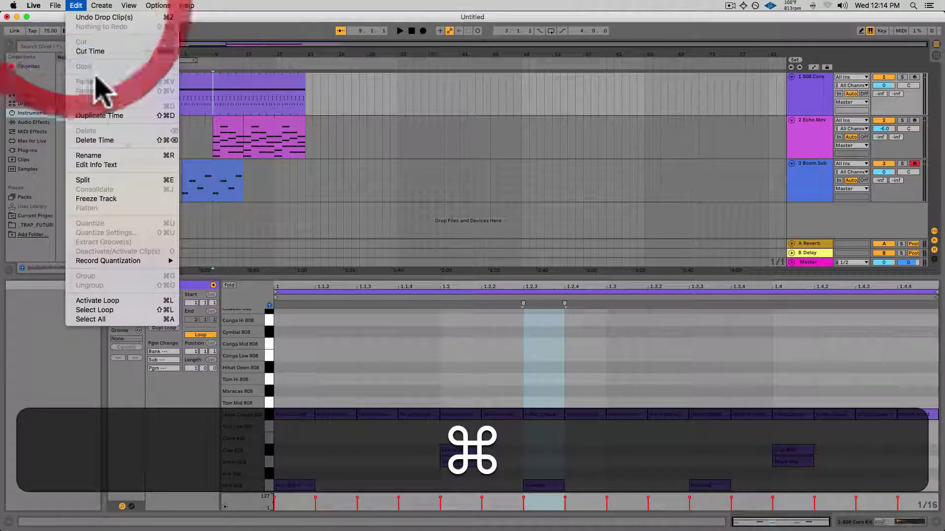
{"action": "left_click", "coordinate": [125, 180]}
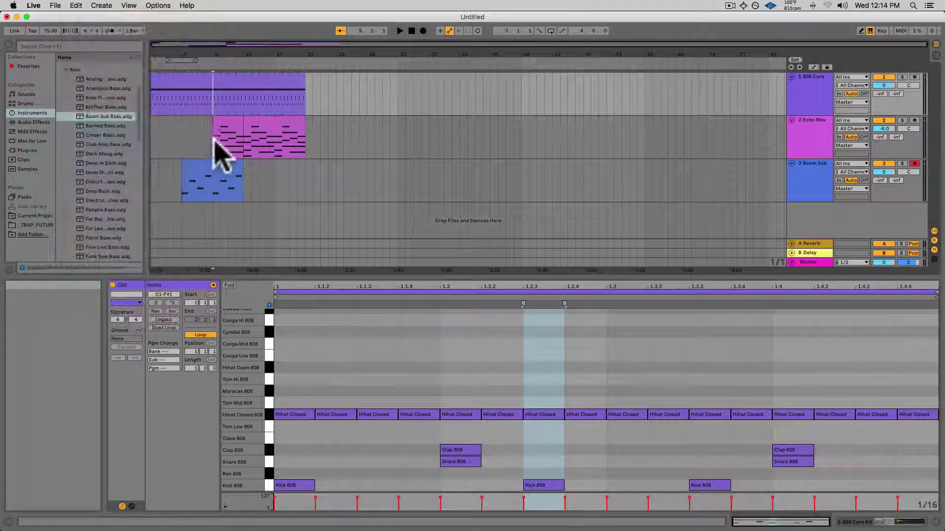
Inspect both drum parts, ending with the first part (bars 1–9) selected.
{"action": "left_click_drag", "start_coordinate": [195, 81], "coordinate": [226, 86]}
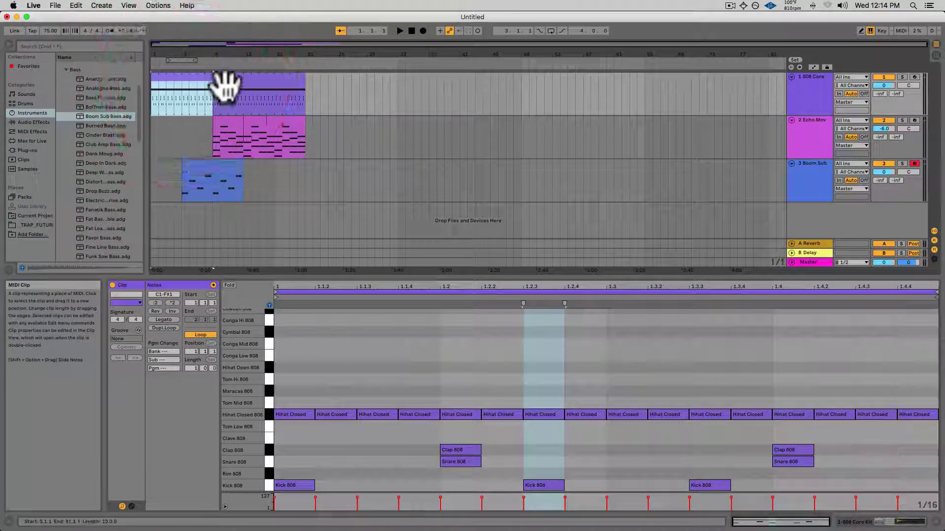
{"action": "left_click", "coordinate": [196, 79]}
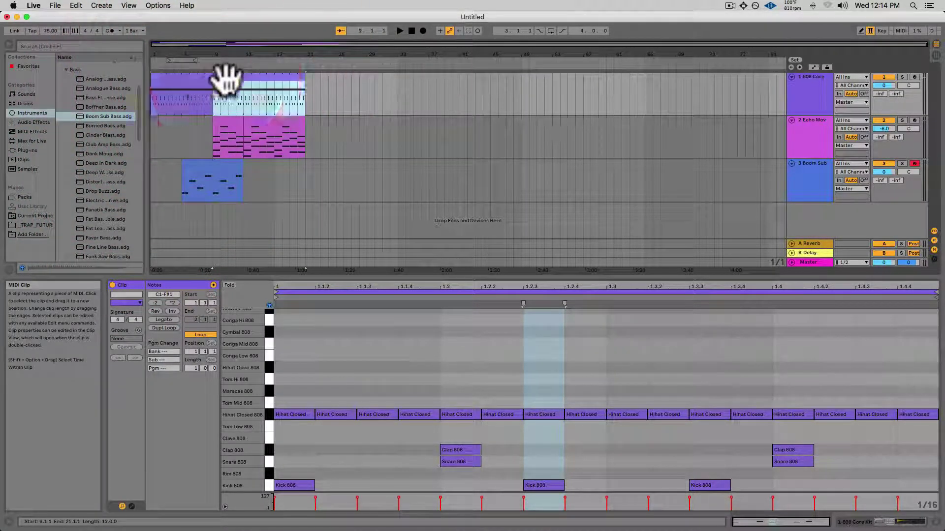
{"action": "left_click", "coordinate": [222, 82]}
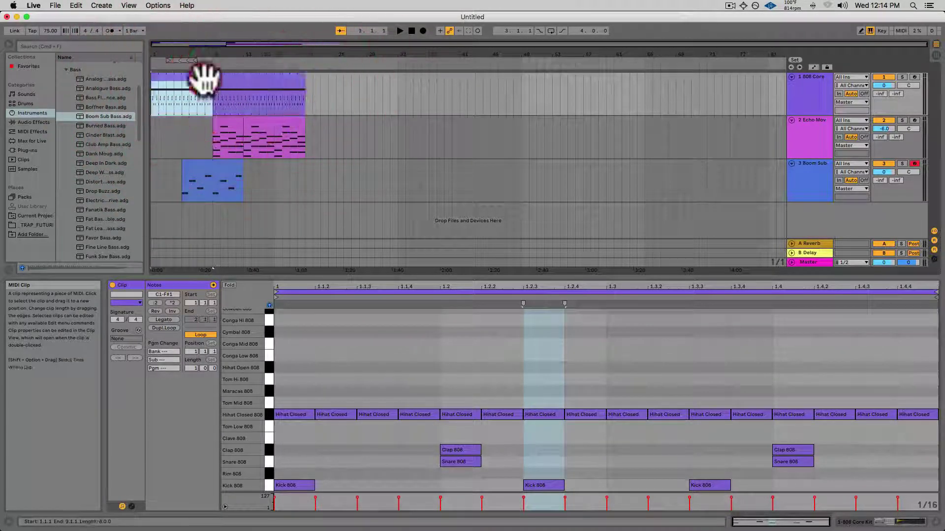
{"action": "left_click", "coordinate": [197, 79]}
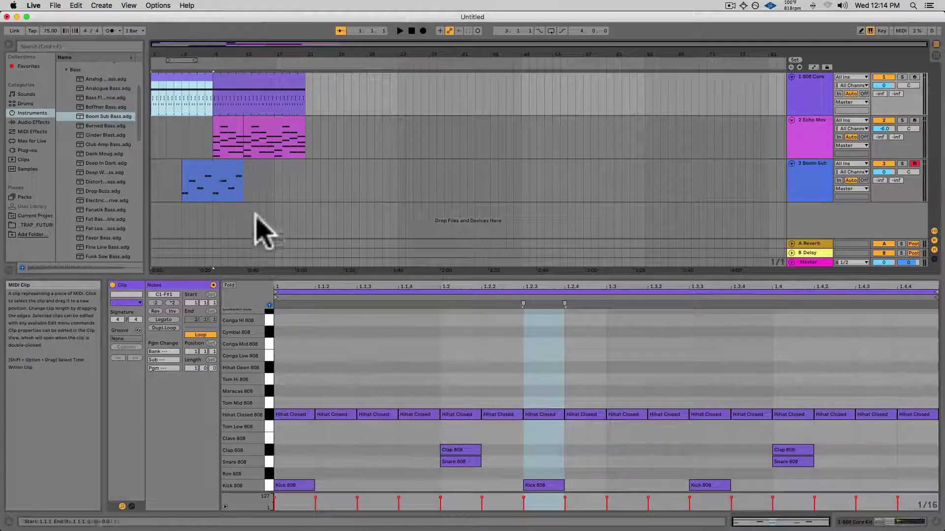
Delete Hihat Closed 808 notes from the first drum clip, confirm the second keeps them, then play.
{"action": "left_click", "coordinate": [269, 415]}
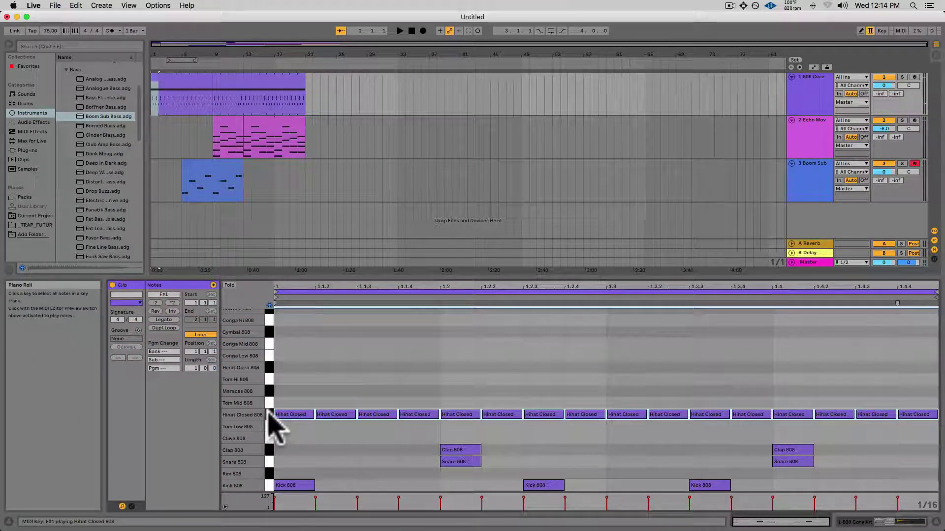
{"action": "key", "text": "BackSpace"}
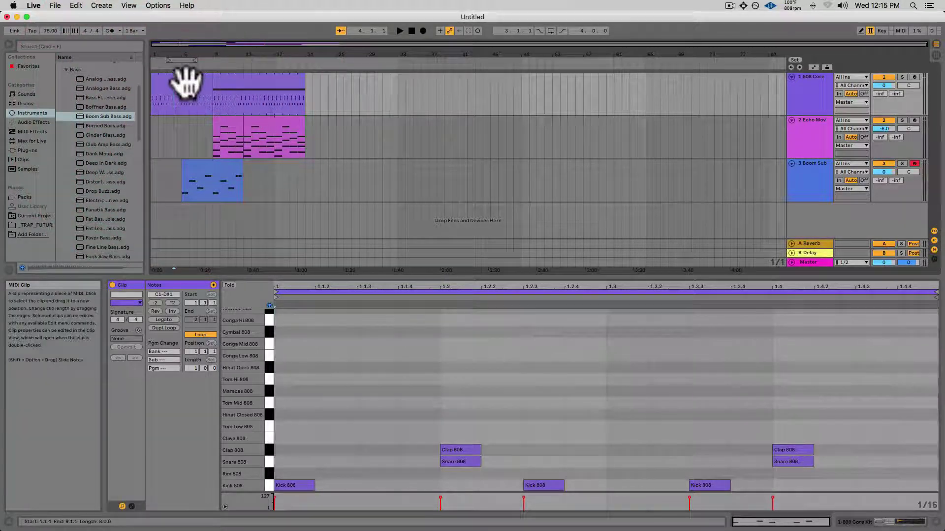
{"action": "left_click", "coordinate": [177, 97]}
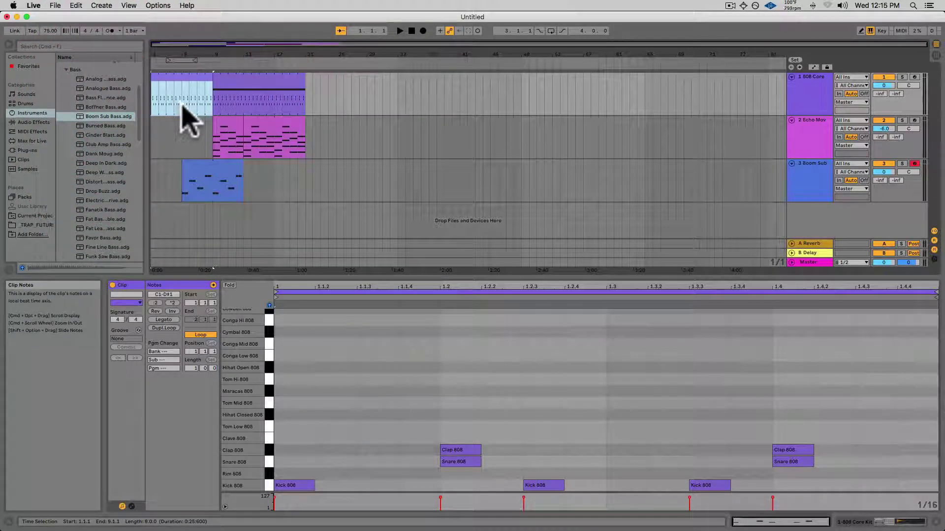
{"action": "left_click", "coordinate": [237, 83]}
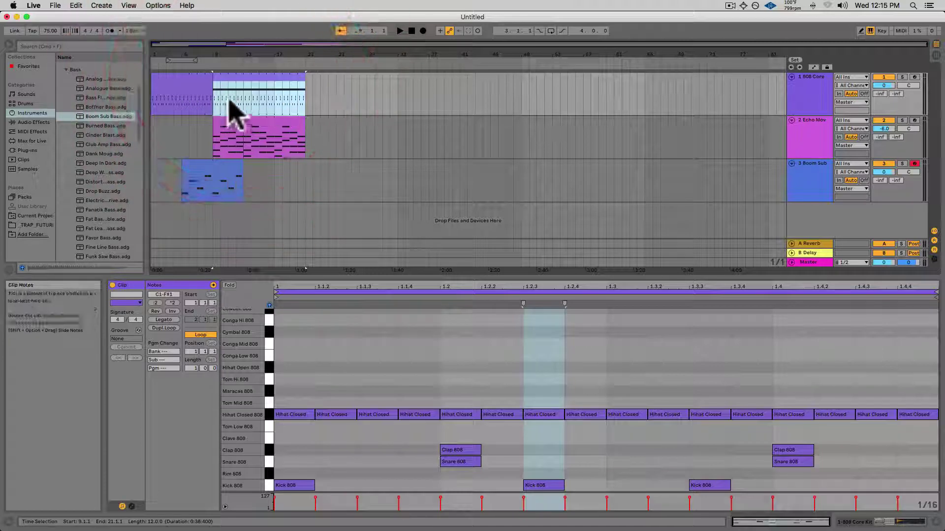
{"action": "left_click", "coordinate": [184, 88]}
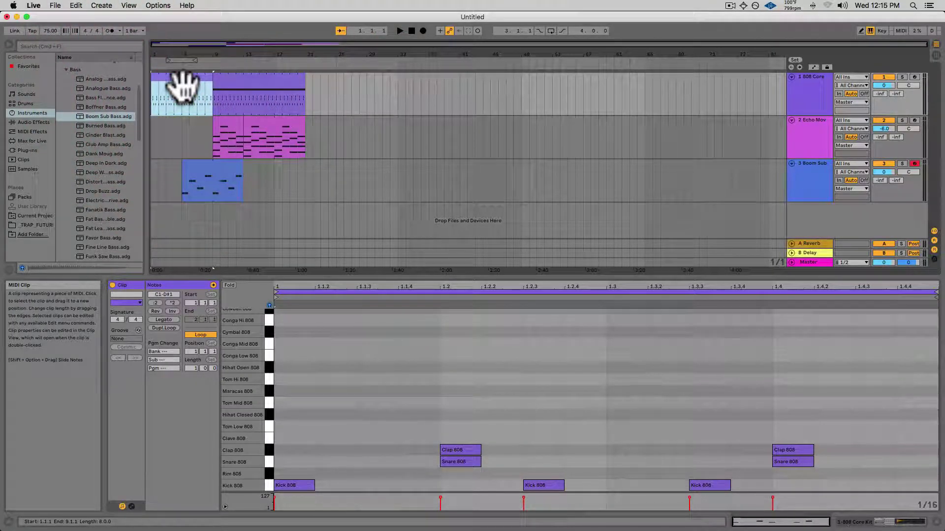
{"action": "key", "text": "space"}
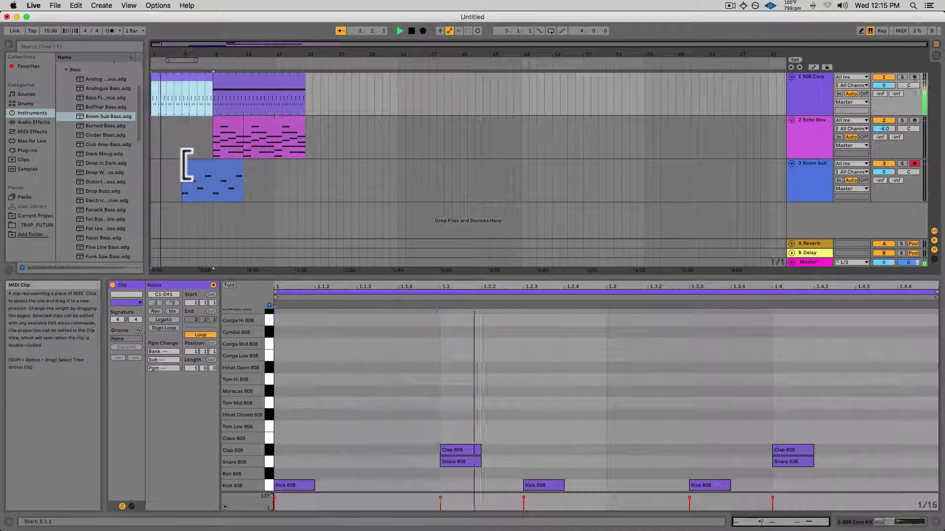
Stop playback and resize the Boom Sub clip to span bars 1 to 9.
{"action": "key", "text": "space"}
{"action": "left_click_drag", "start_coordinate": [186, 165], "coordinate": [123, 152]}
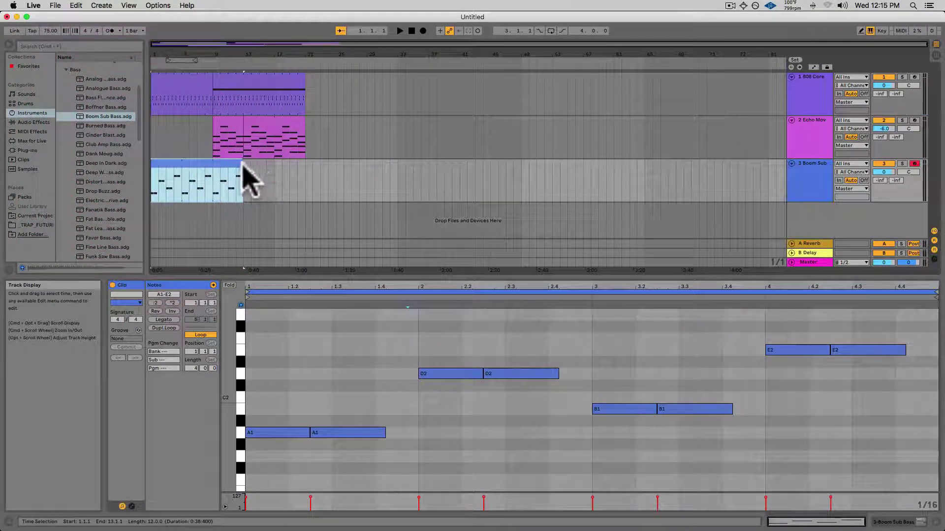
{"action": "left_click_drag", "start_coordinate": [242, 167], "coordinate": [211, 169]}
{"action": "left_click_drag", "start_coordinate": [236, 130], "coordinate": [205, 132]}
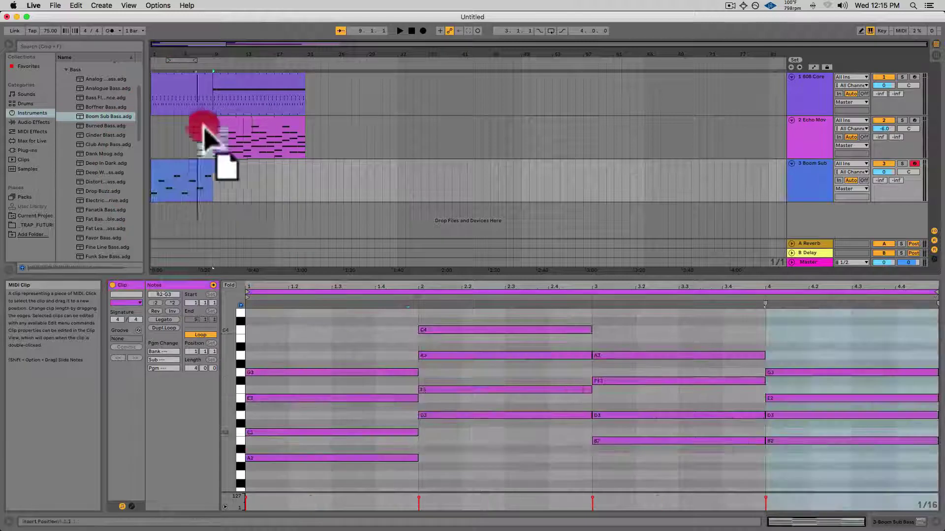